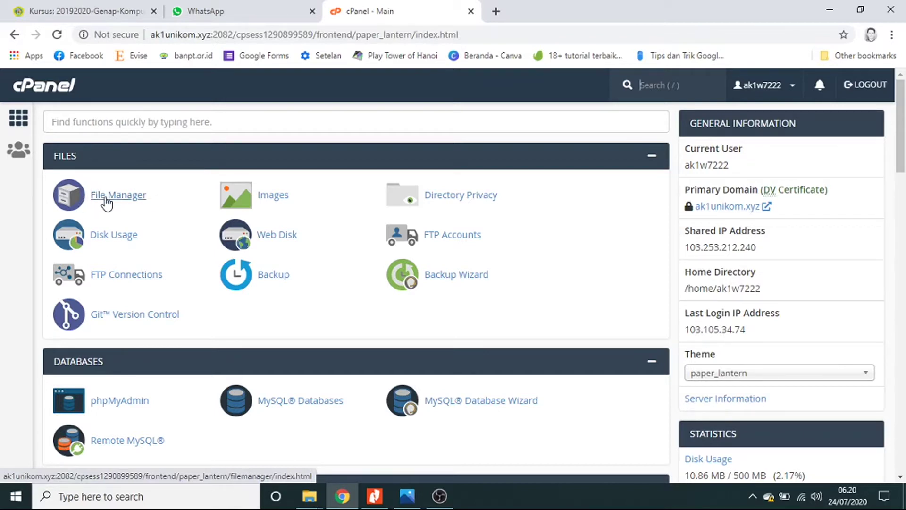
- Open the hosting account's File Manager and display the contents of the public_html folder
click(107, 198)
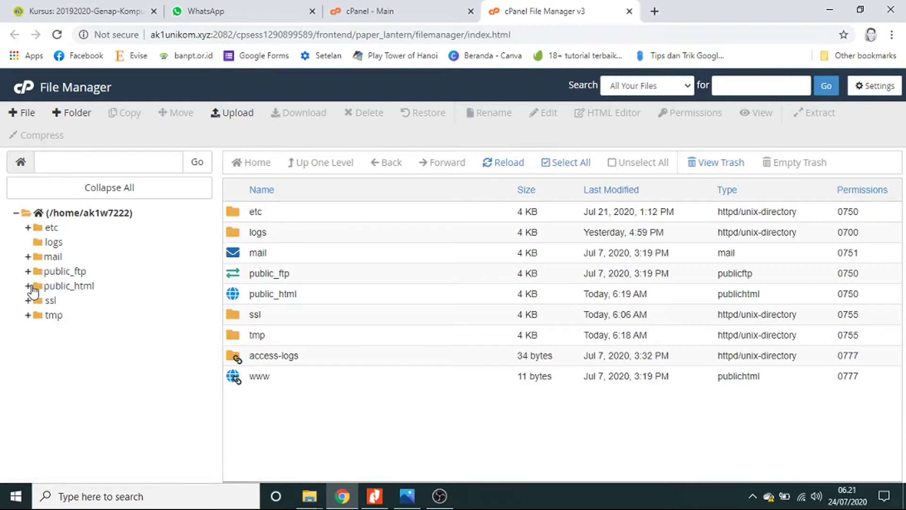
click(29, 287)
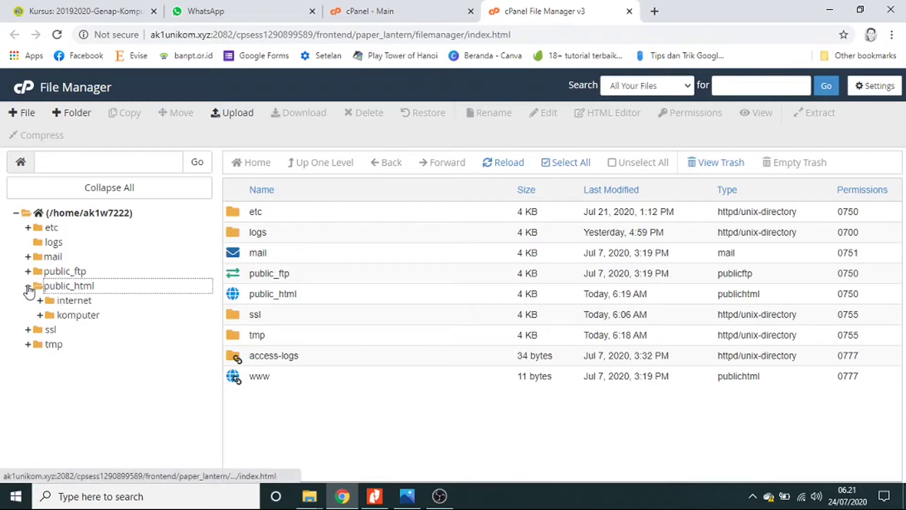
click(73, 286)
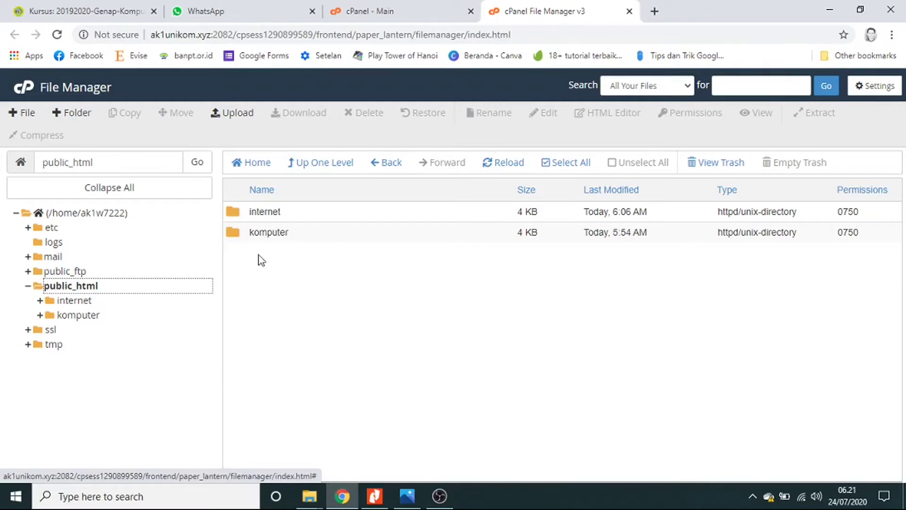
- Examine the contents of the internet and komputer subfolders, returning to public_html after each one
double_click(239, 211)
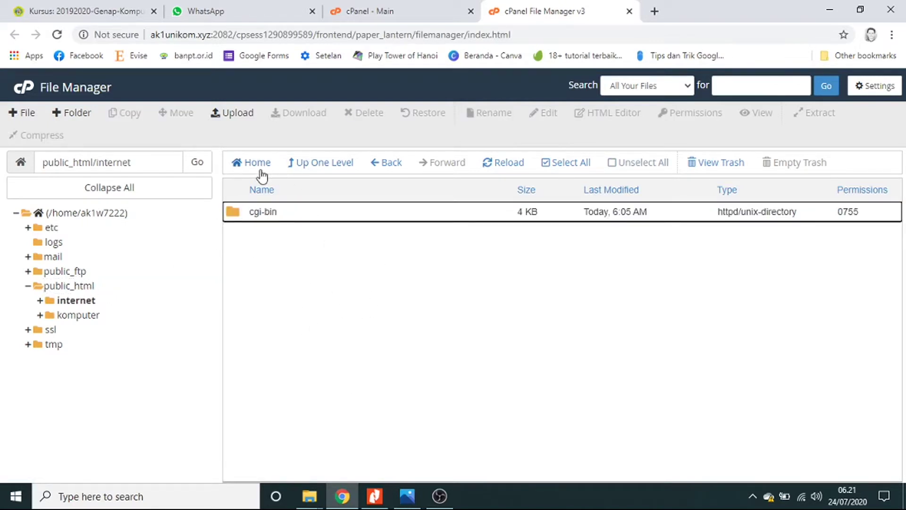
click(79, 288)
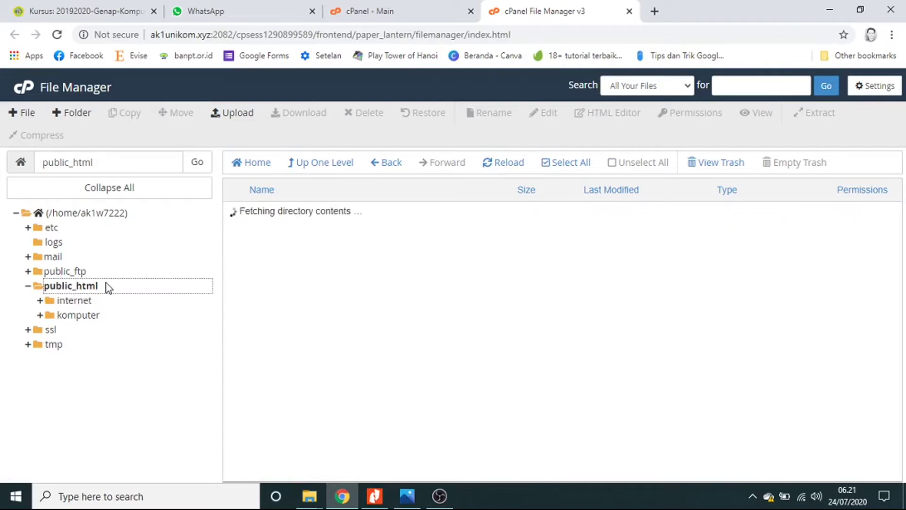
double_click(273, 233)
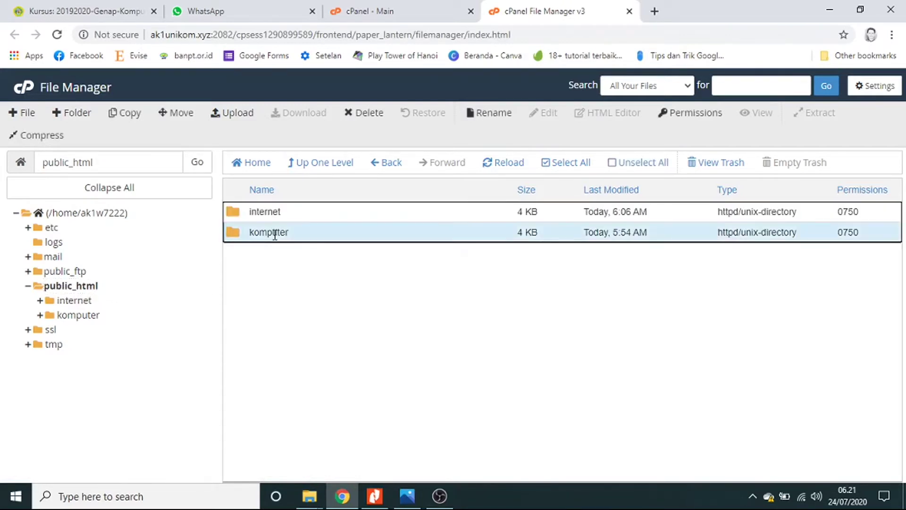
double_click(234, 238)
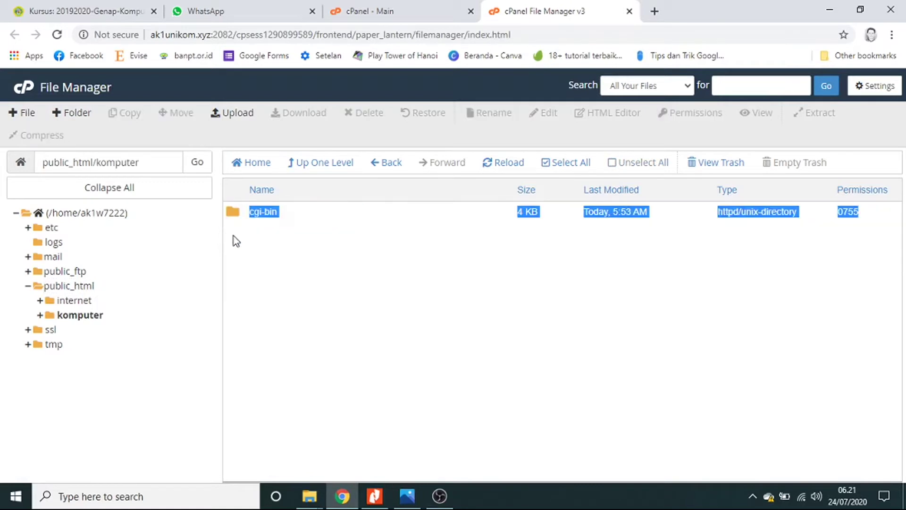
click(71, 286)
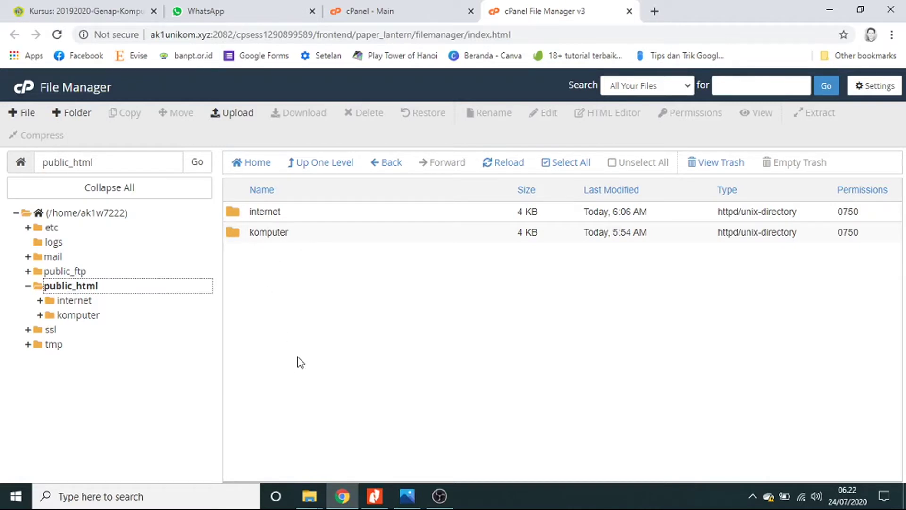
double_click(232, 215)
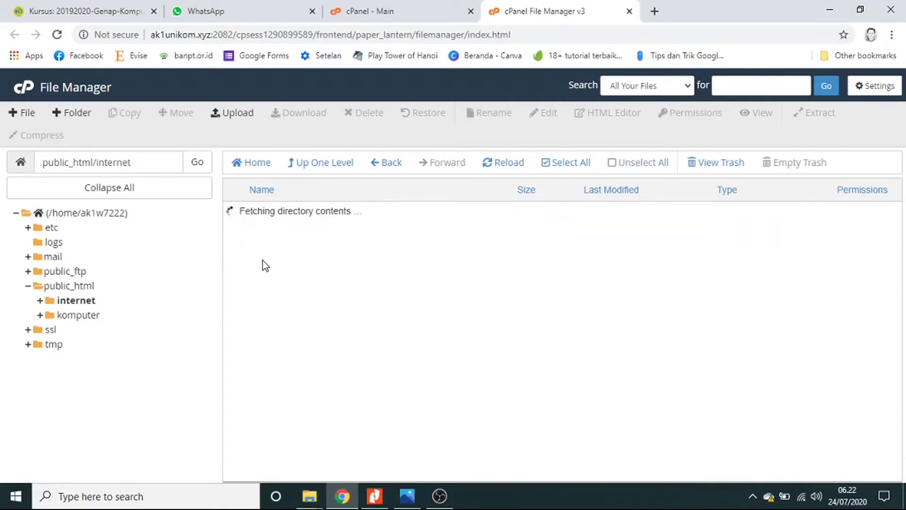
click(59, 287)
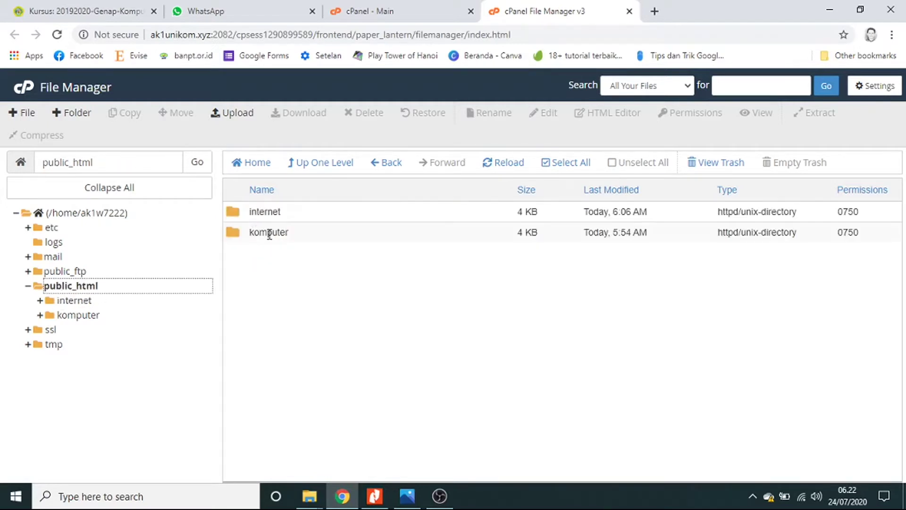
double_click(269, 233)
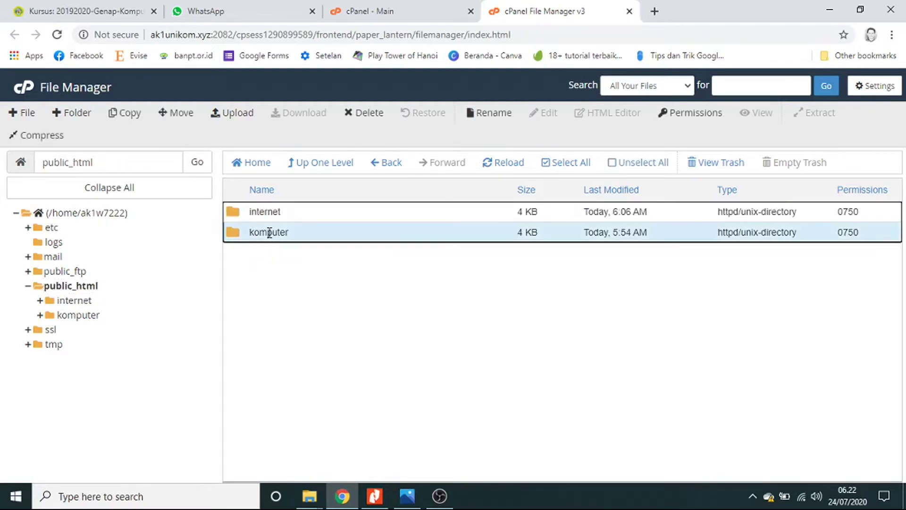
double_click(233, 236)
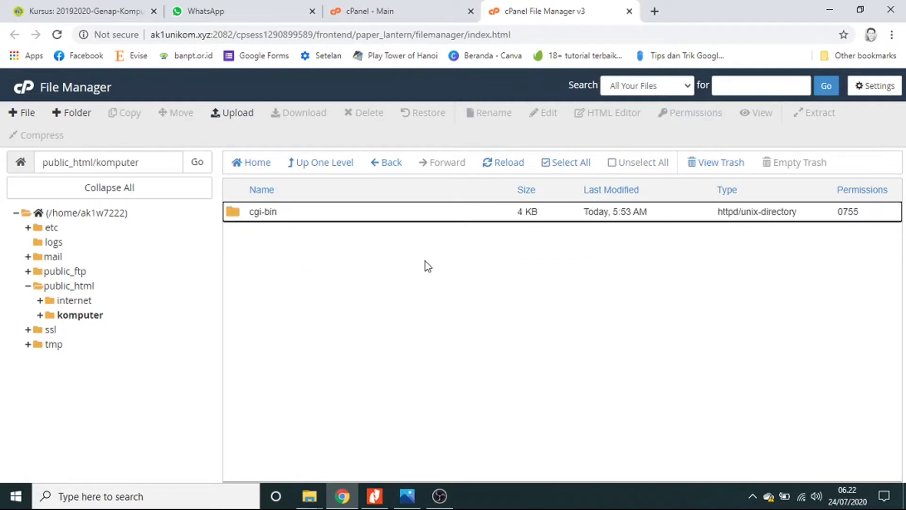
click(84, 286)
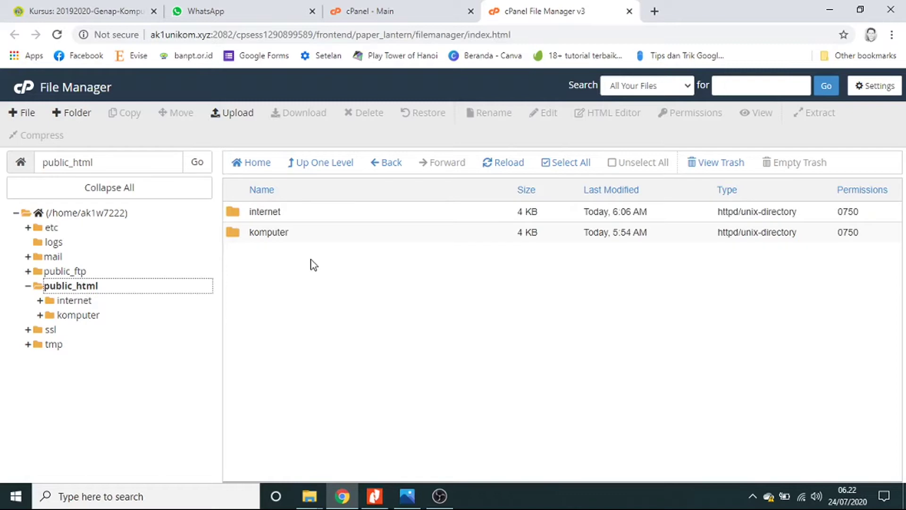
click(75, 288)
- Review the local website files in the xampp/htdocs/Latihan folder in File Explorer, then return to Chrome
mouse_move(309, 495)
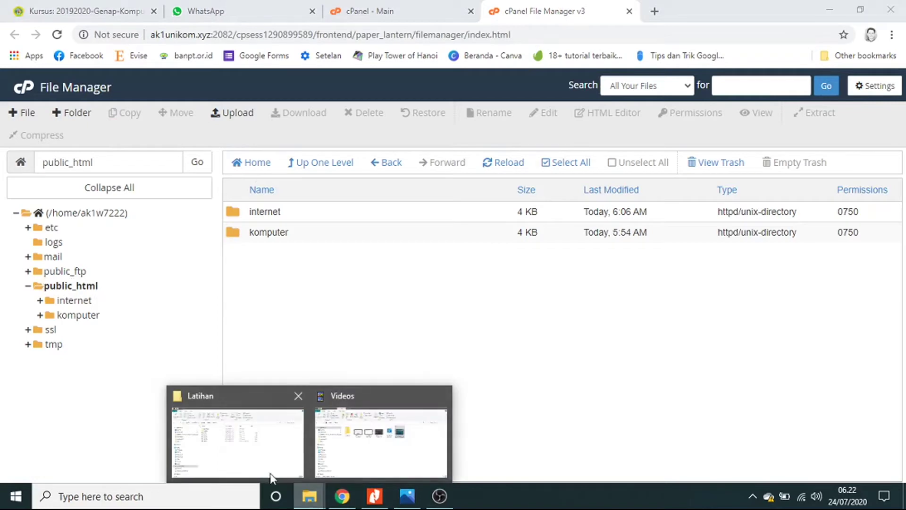
click(258, 452)
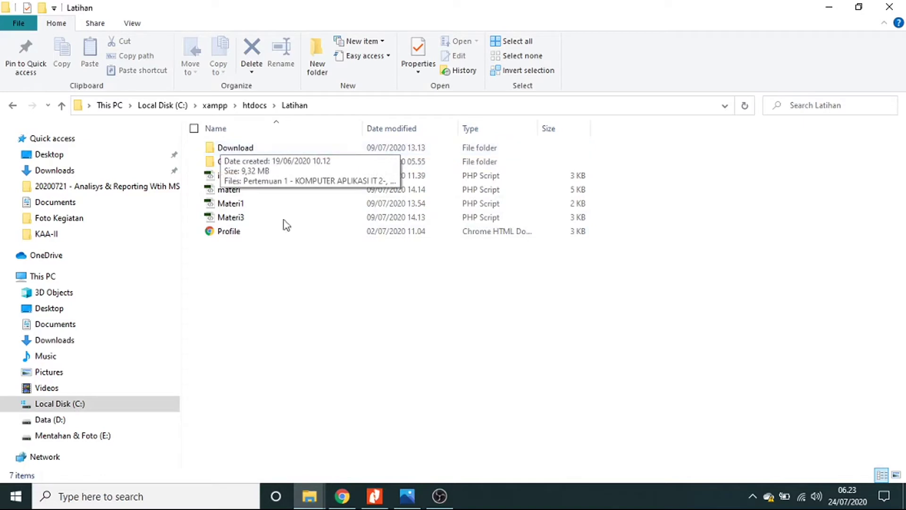
click(344, 498)
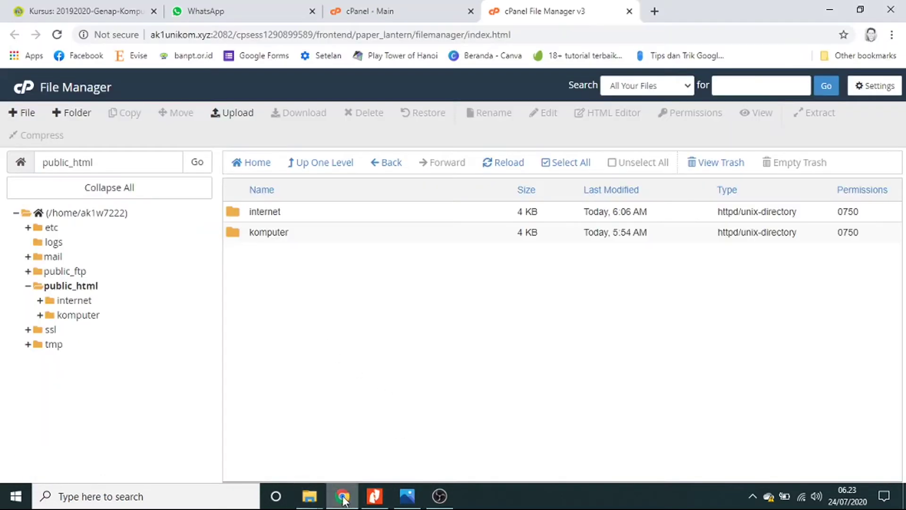
- Upload index.php, materi.php, Materi1.php, Materi3.php and Profile.html from the local Latihan folder to public_html and go back to the directory
click(236, 118)
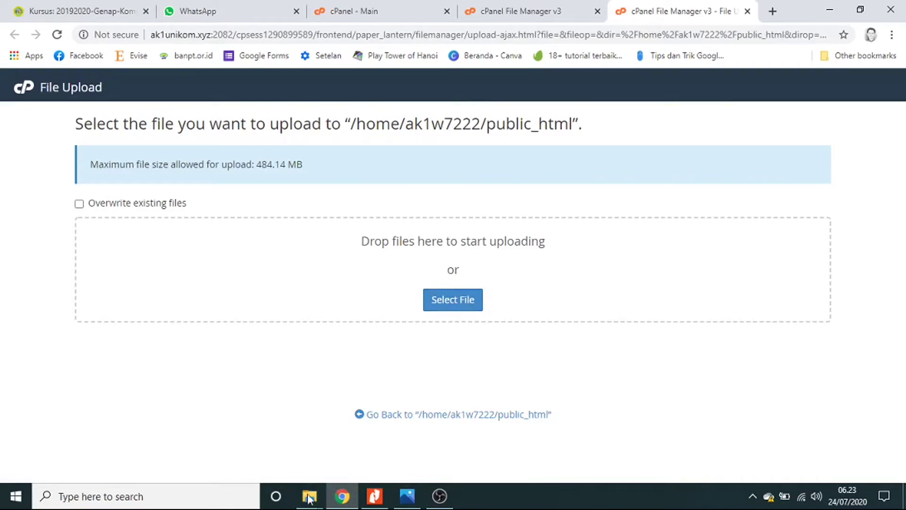
mouse_move(309, 498)
click(242, 460)
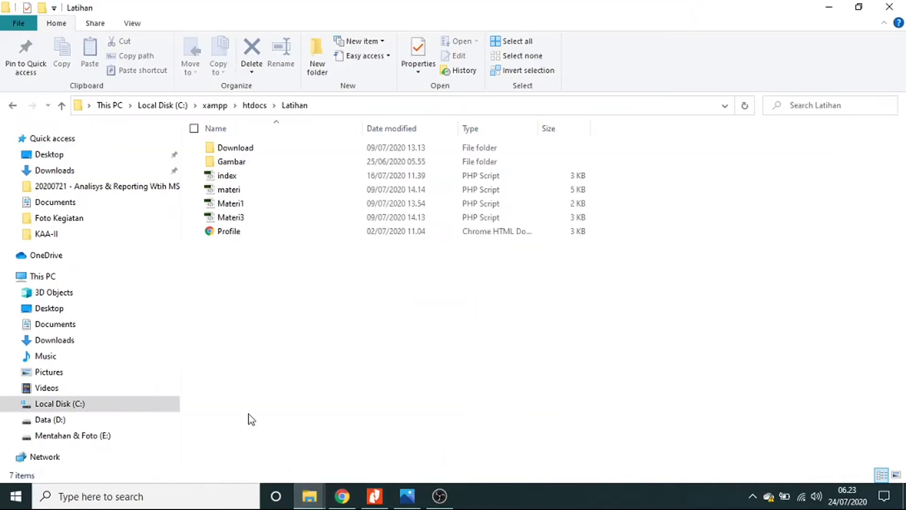
drag(245, 317, 398, 288)
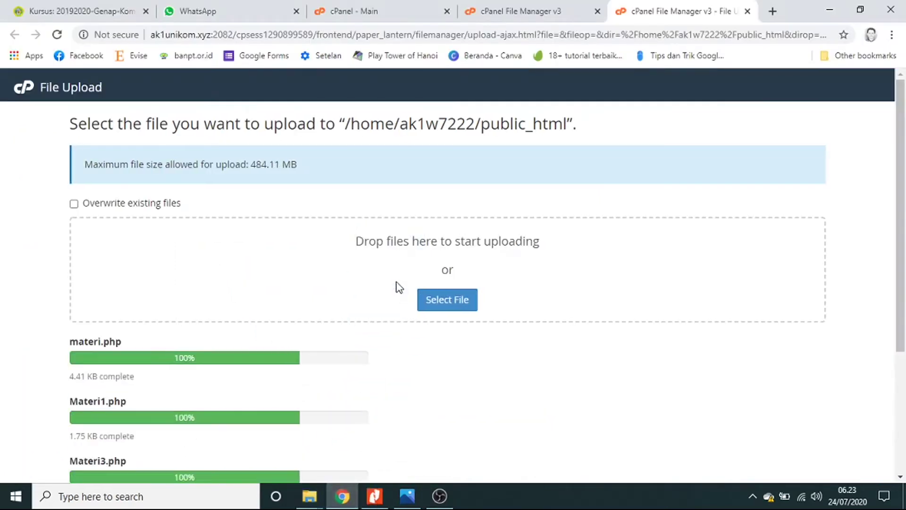
scroll(477, 404, down, 4)
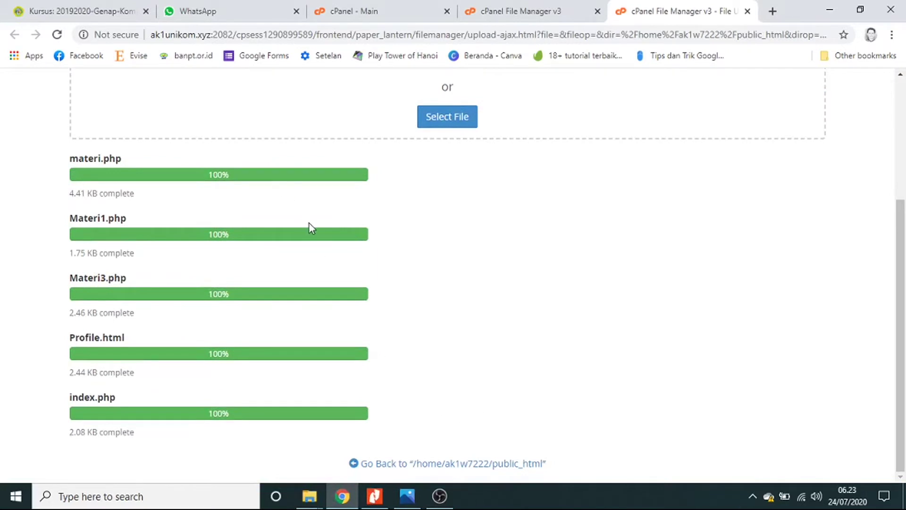
click(423, 464)
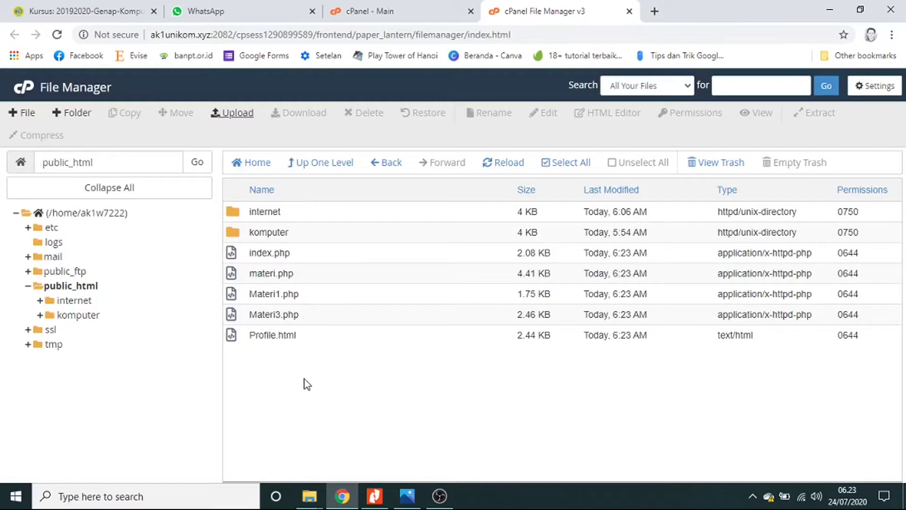
- Examine the Download and Gambar subfolders of the local Latihan folder in File Explorer, comparing them with public_html in Chrome
key(alt+Tab)
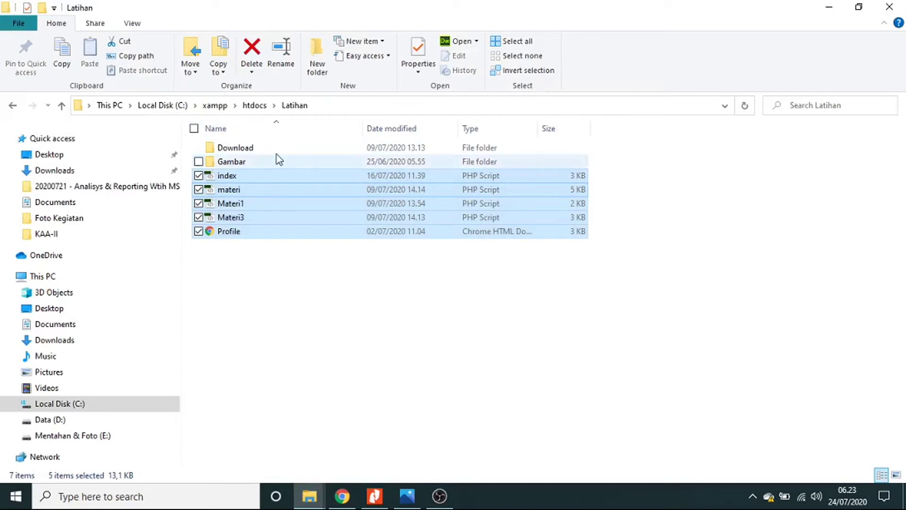
click(266, 364)
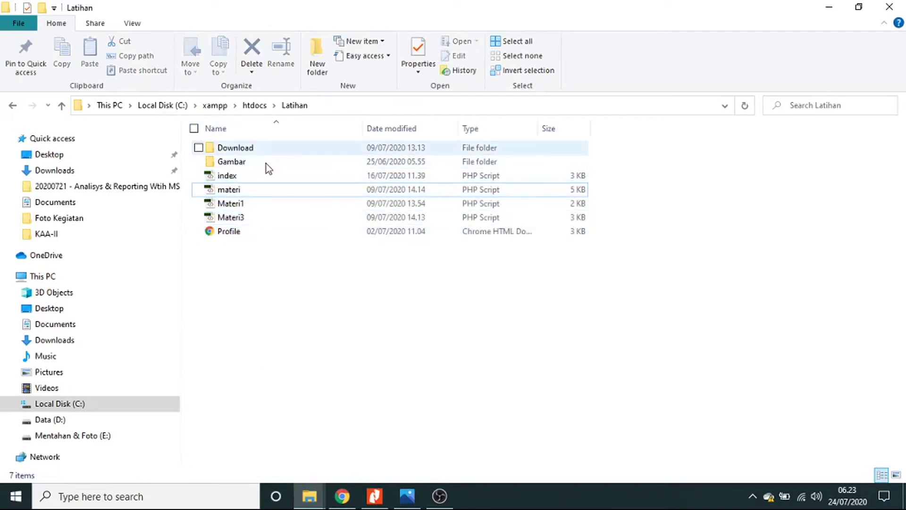
key(alt+Tab)
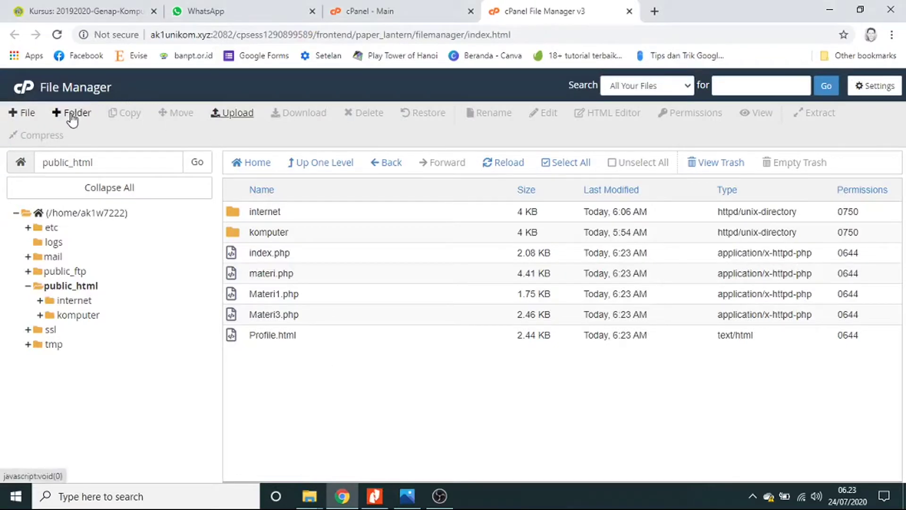
key(alt+Tab)
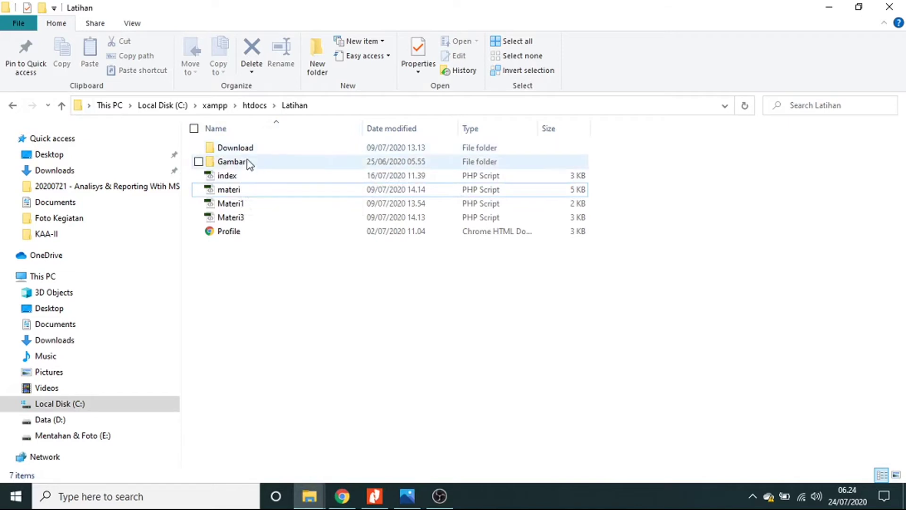
double_click(231, 151)
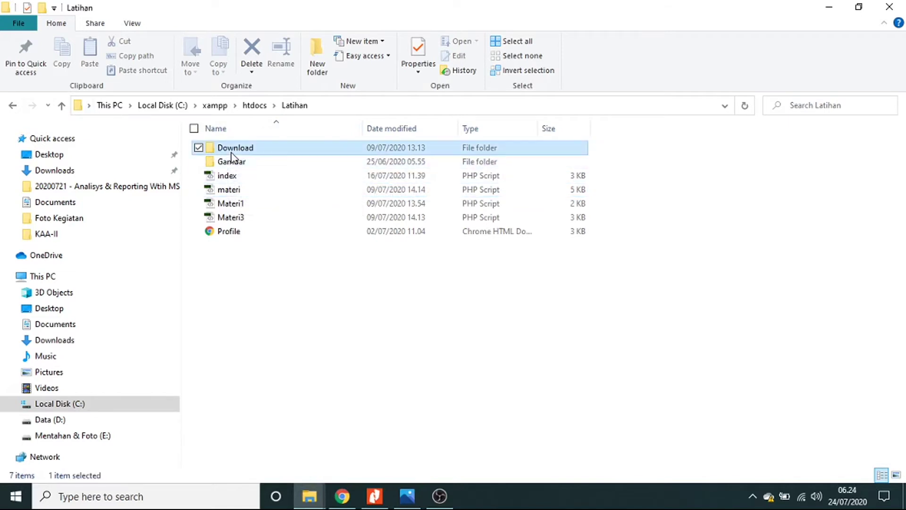
click(13, 104)
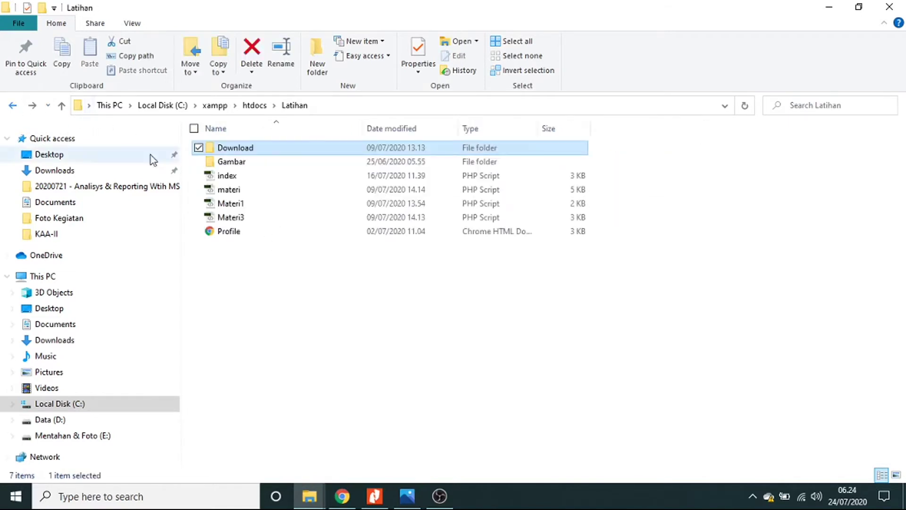
double_click(238, 161)
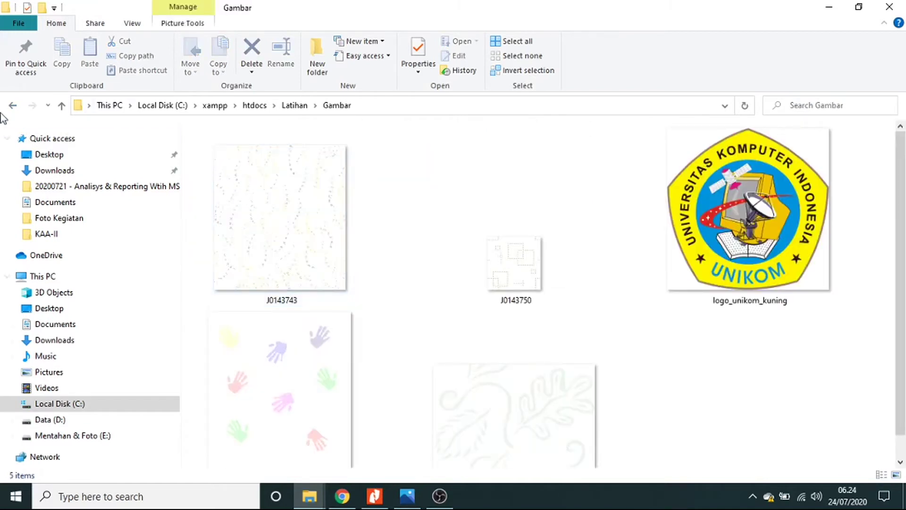
click(14, 106)
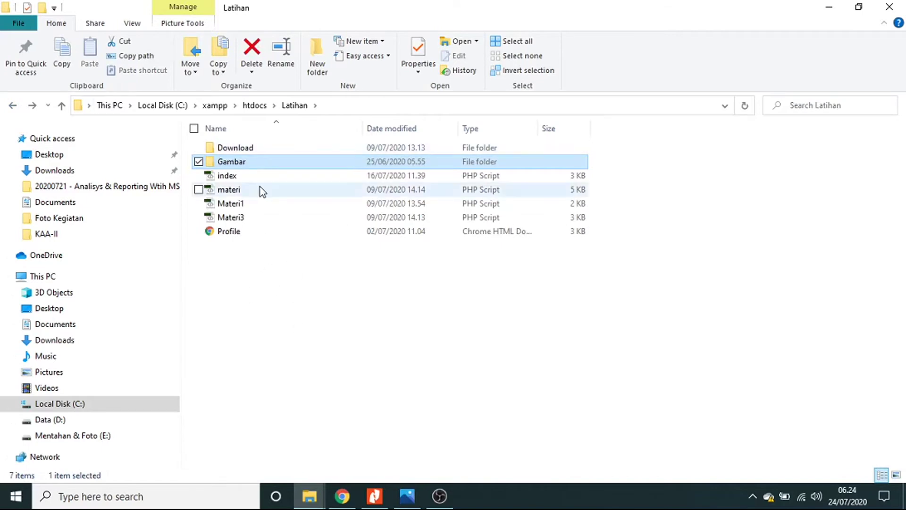
key(alt+Tab)
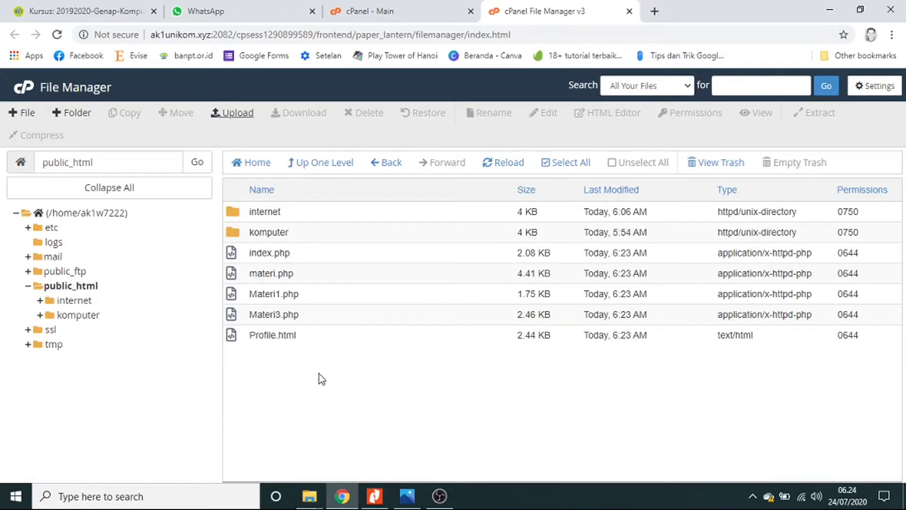
- Create a new folder named Download in public_html
click(70, 116)
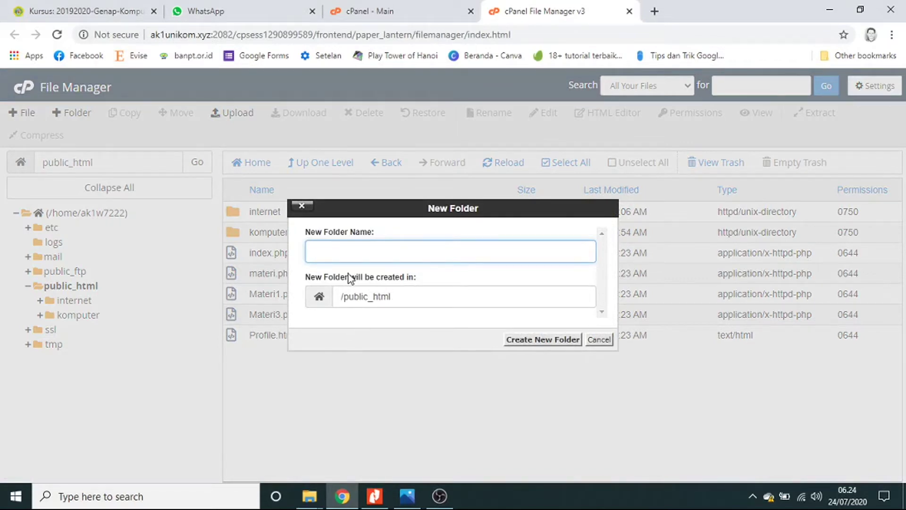
text(Download)
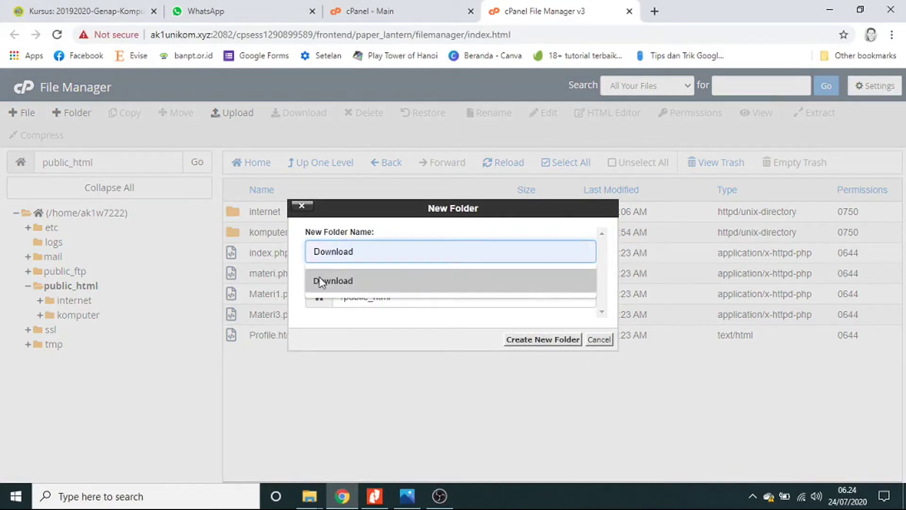
click(327, 282)
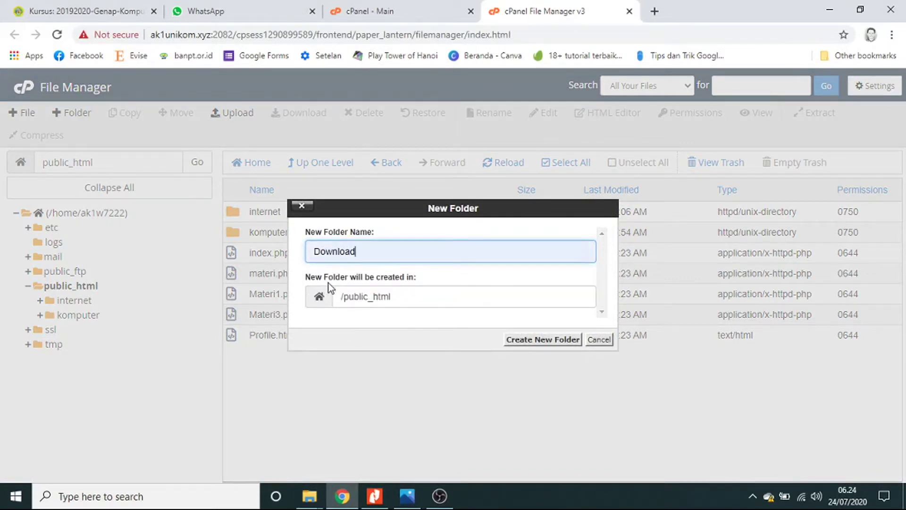
click(536, 340)
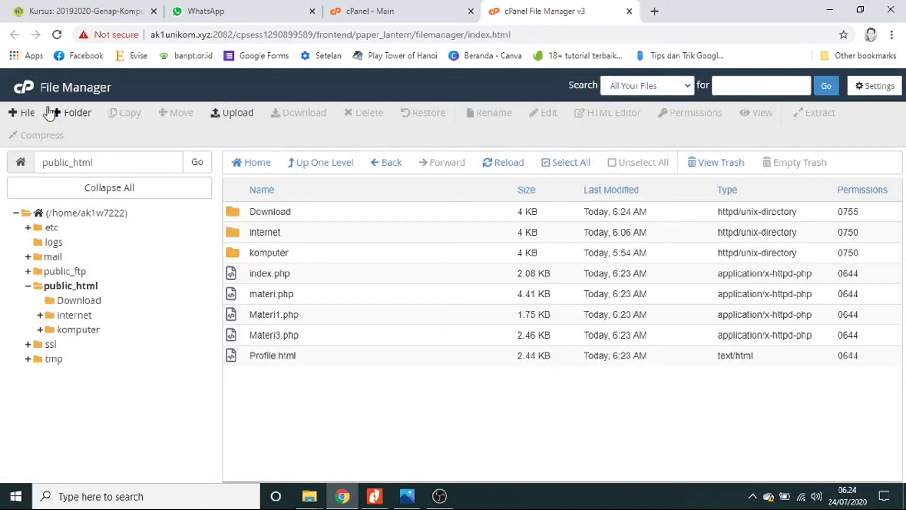
- Create a new folder named Gambar in public_html, matching the subfolder in the local Latihan folder
key(alt+Tab)
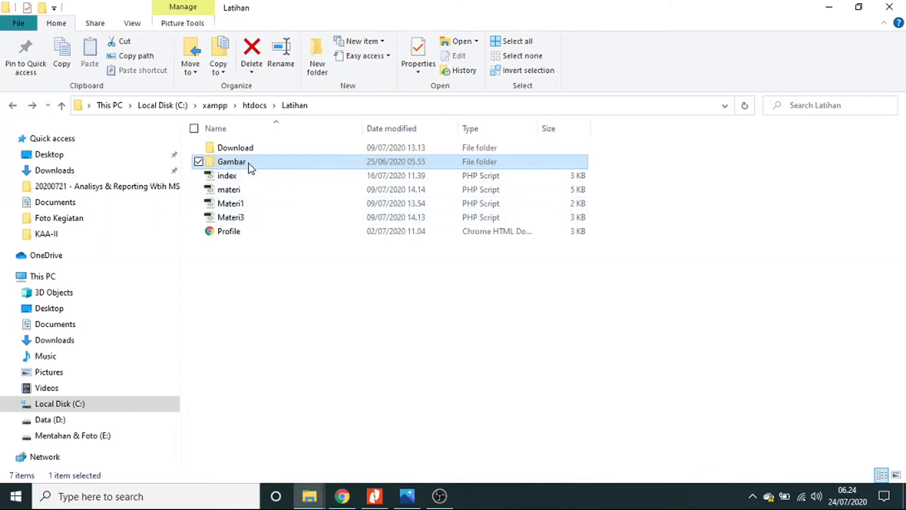
key(alt+Tab)
click(80, 120)
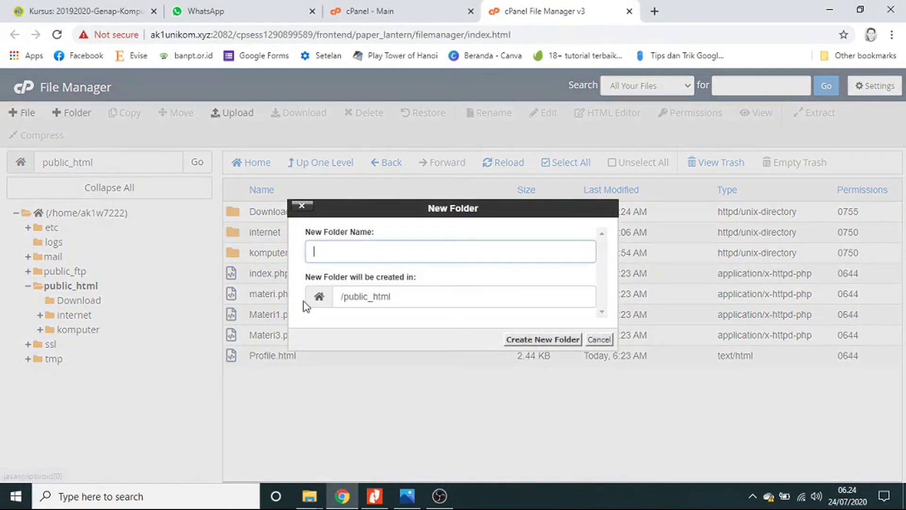
text(Gambar)
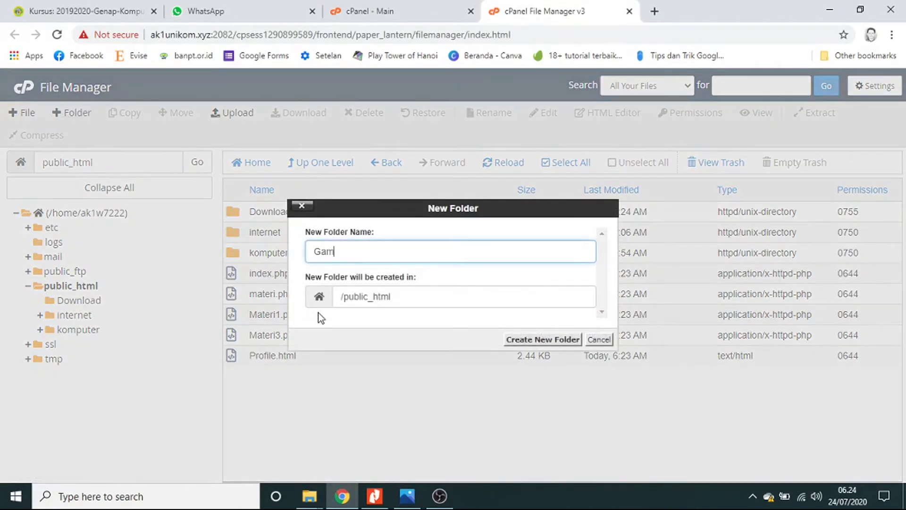
click(527, 343)
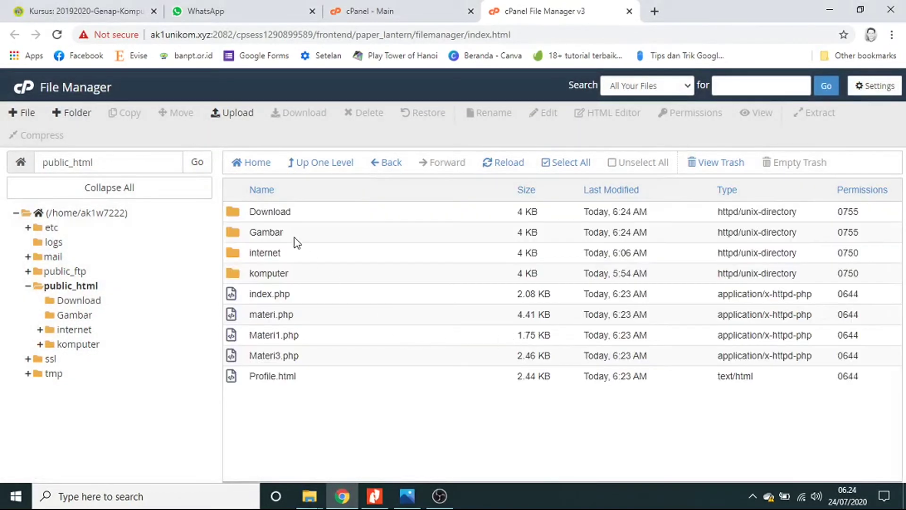
- Upload the Pertemuan 1 to Pertemuan 6 PDFs from the local Latihan/Download folder to public_html/Download and go back to that directory
double_click(235, 212)
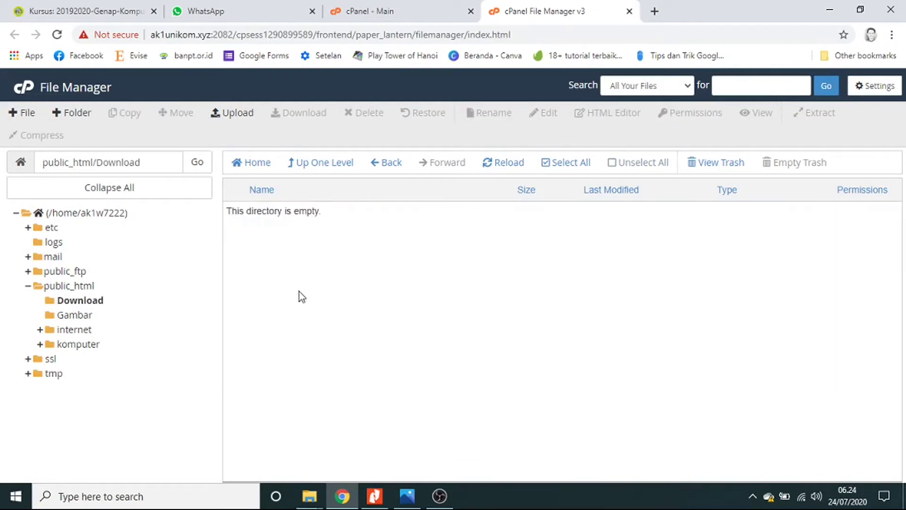
click(233, 114)
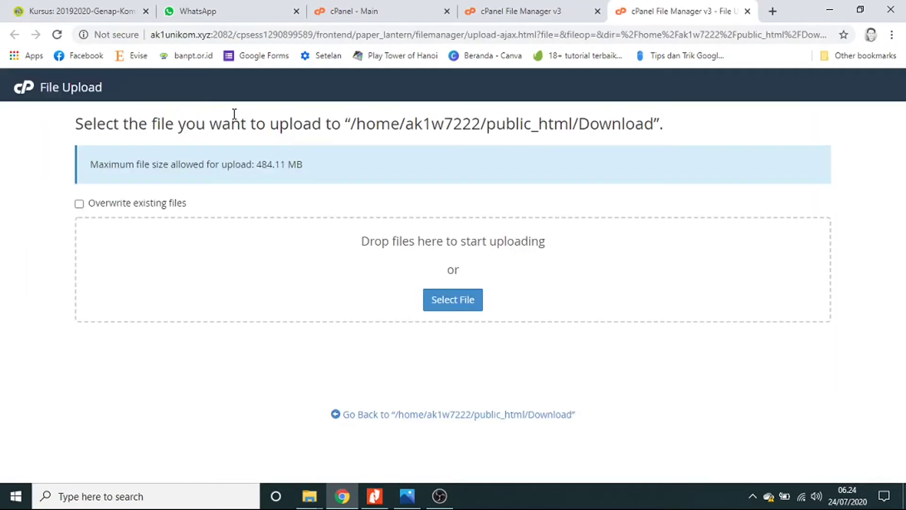
mouse_move(309, 496)
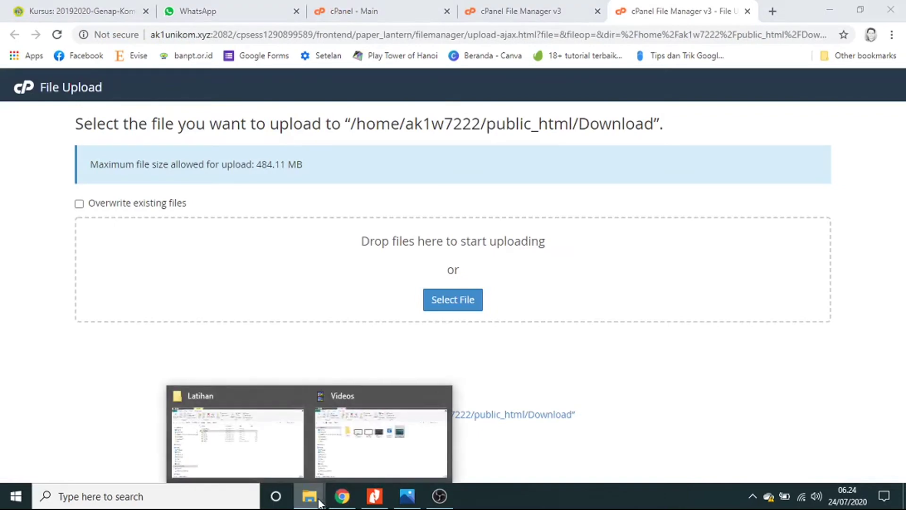
click(273, 432)
double_click(259, 150)
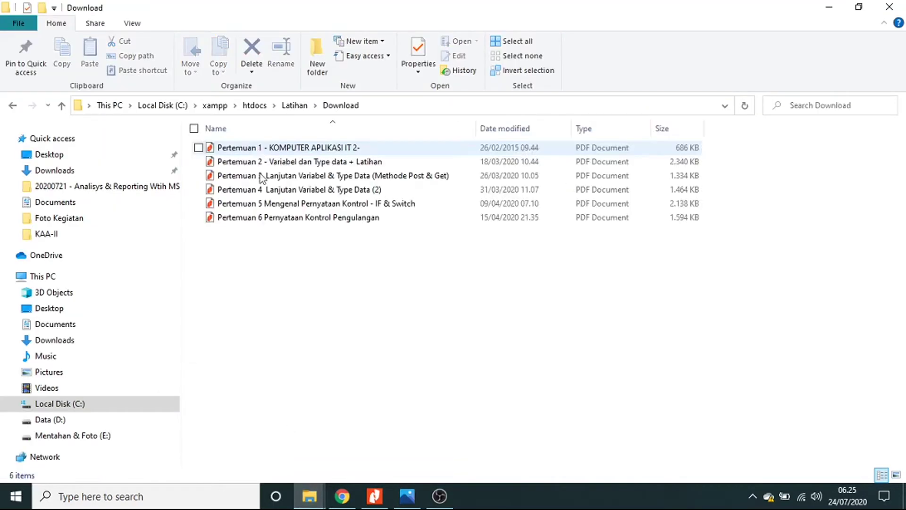
drag(278, 255, 276, 142)
drag(292, 208, 441, 269)
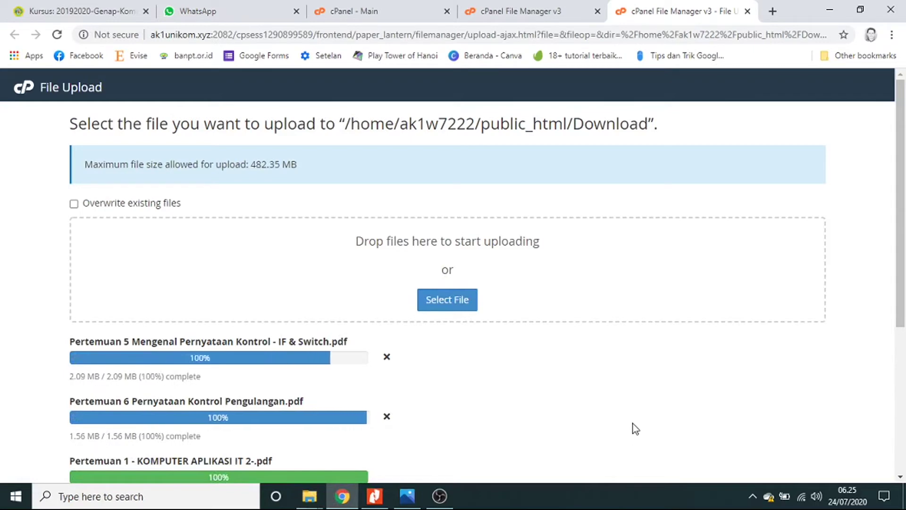
click(457, 302)
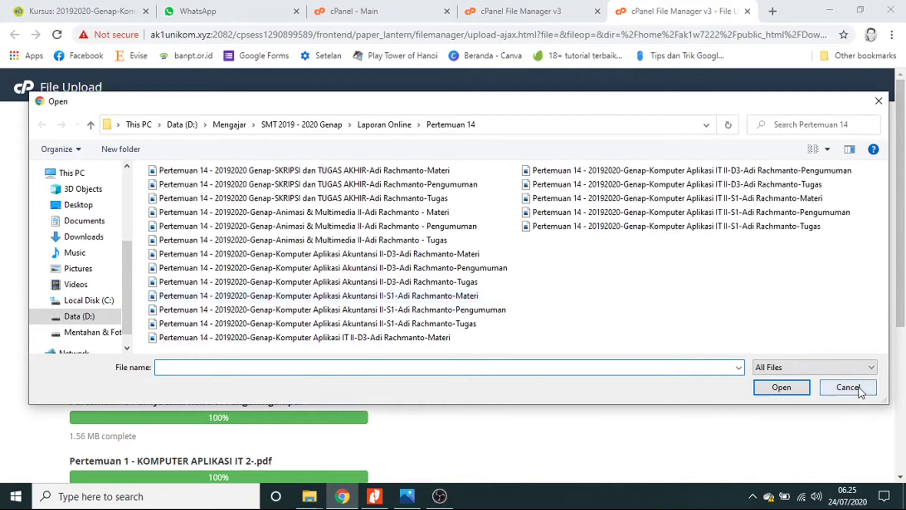
click(858, 388)
scroll(559, 363, down, 5)
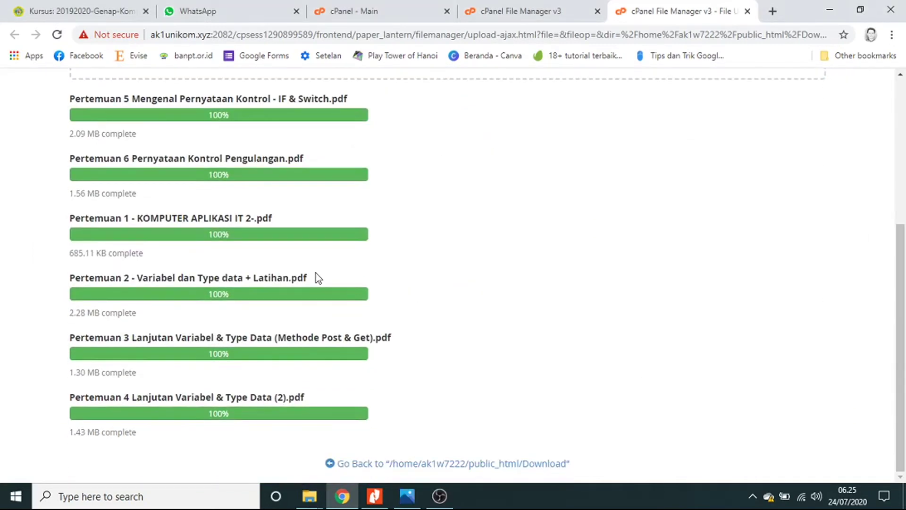
click(376, 462)
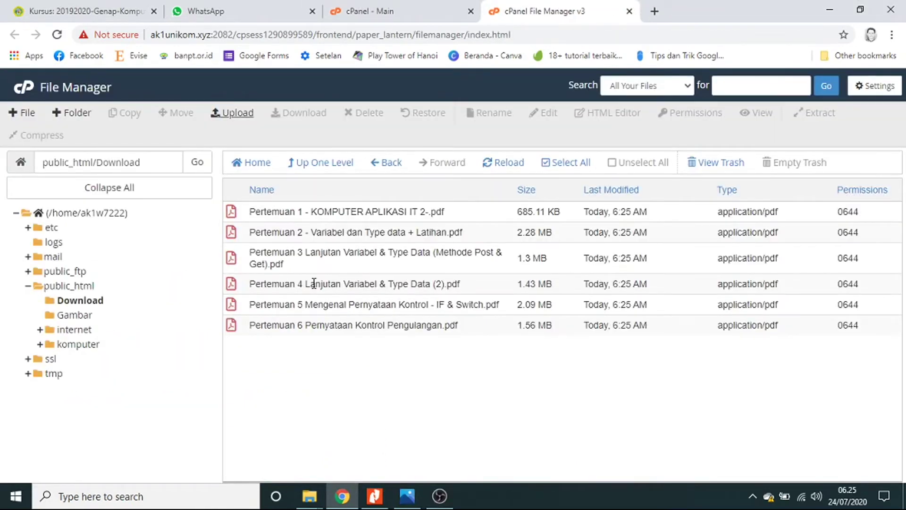
- Return to public_html, reopen the Download folder to check its uploaded PDFs, and go back to public_html
click(385, 165)
double_click(285, 212)
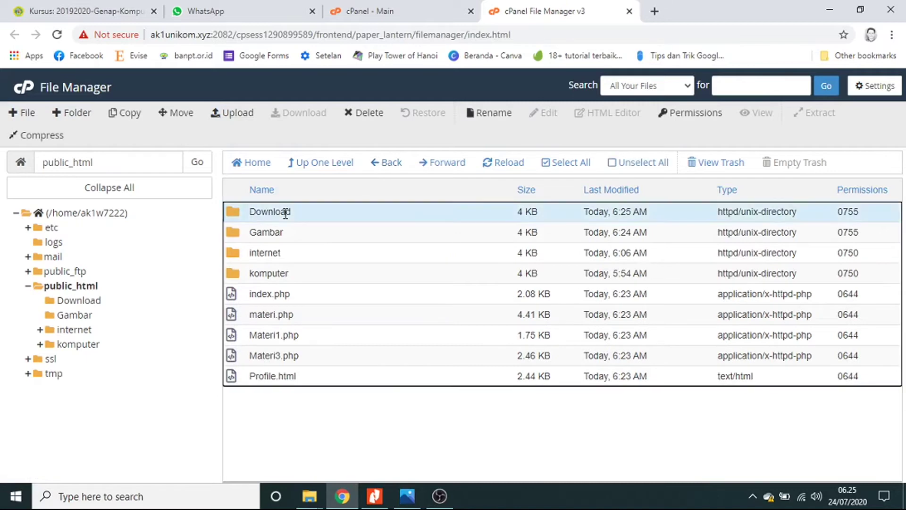
double_click(232, 216)
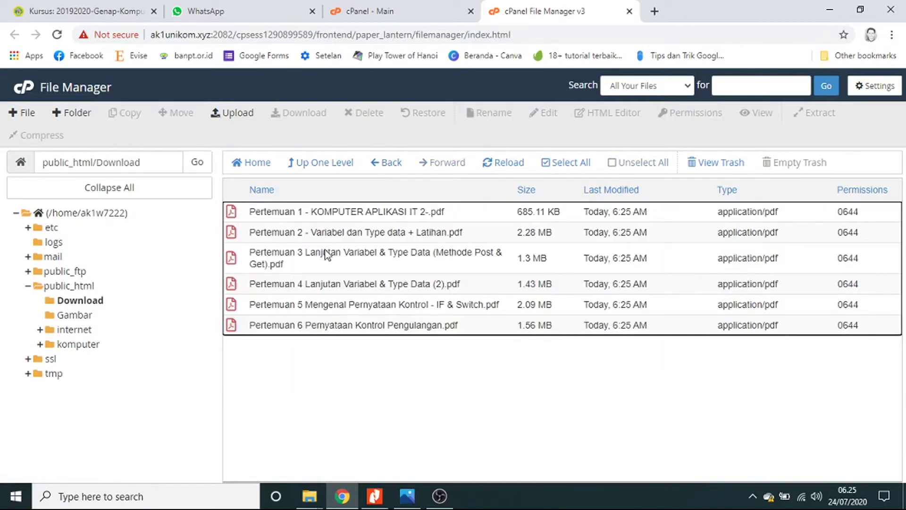
click(371, 165)
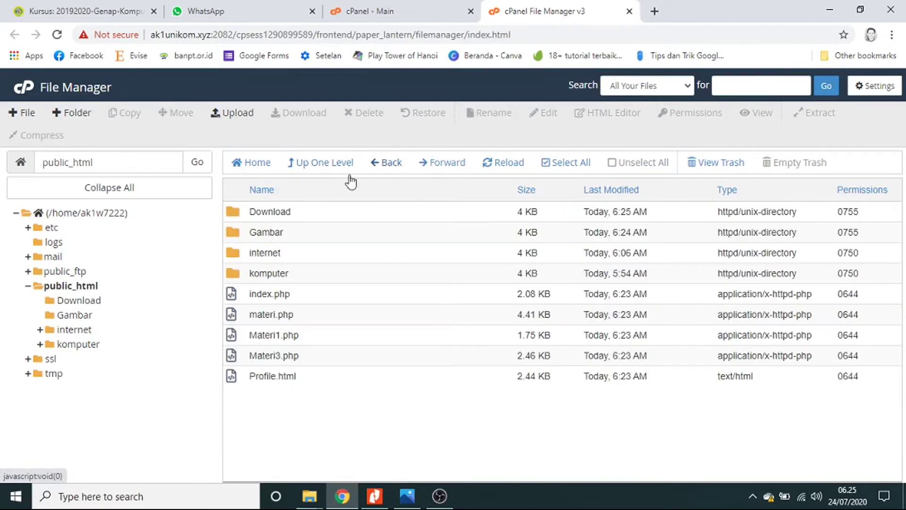
- Upload all images from the local Latihan/Gambar folder to public_html/Gambar, then return to public_html
double_click(237, 234)
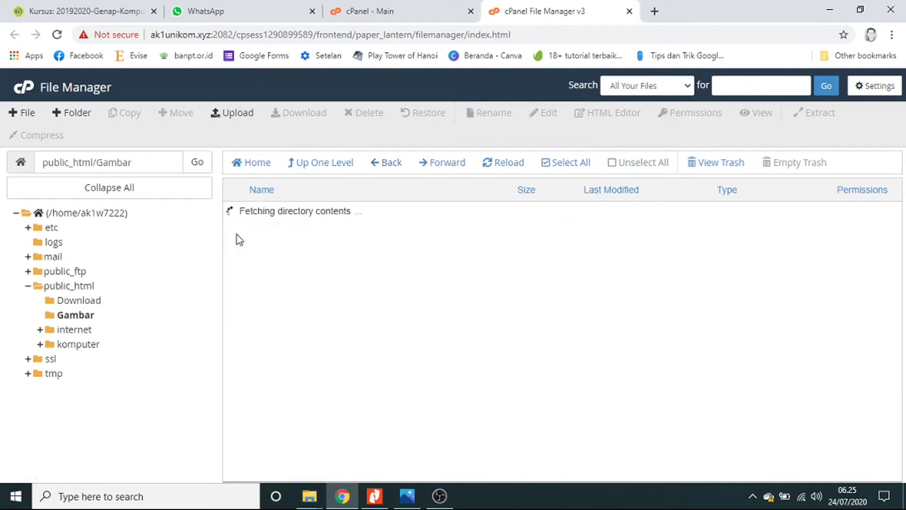
click(233, 114)
mouse_move(310, 495)
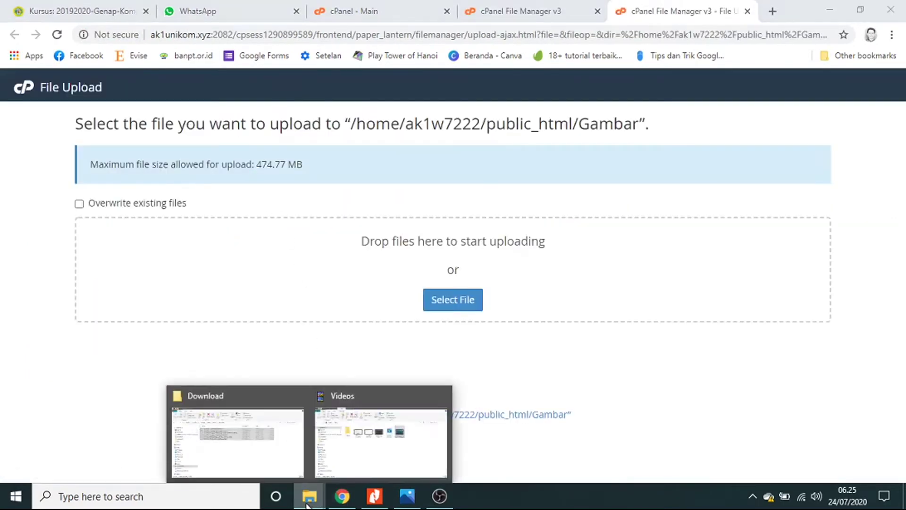
click(244, 438)
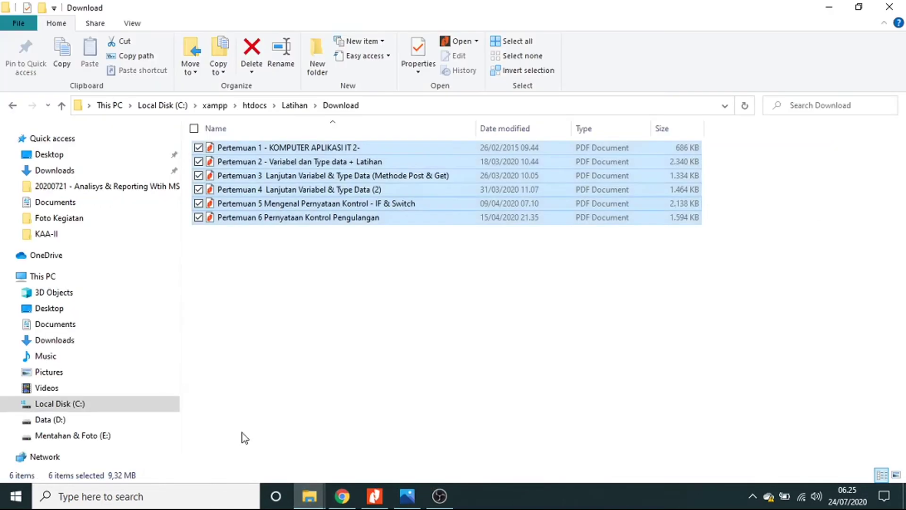
click(13, 105)
double_click(219, 162)
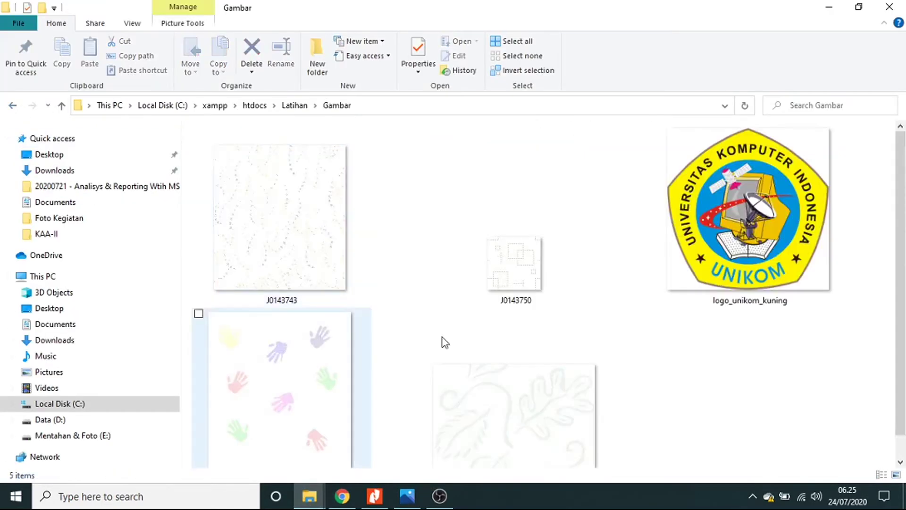
key(ctrl+a)
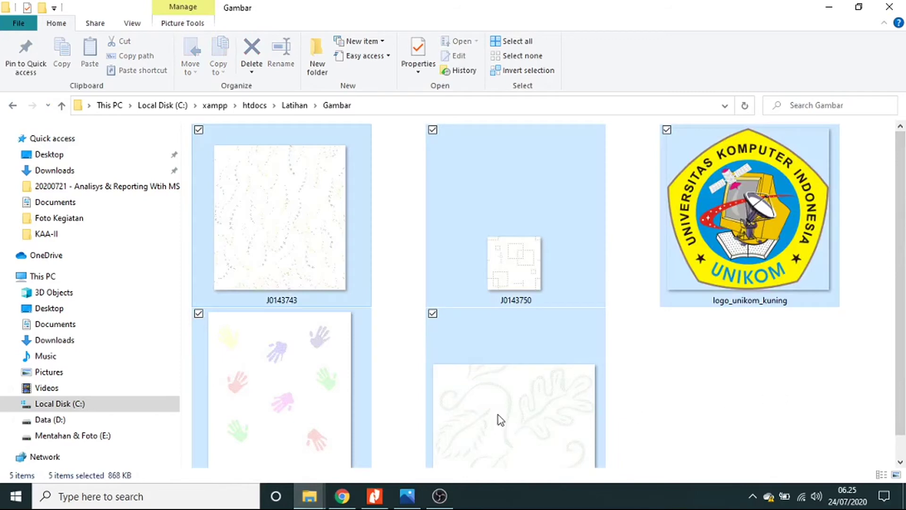
drag(498, 415, 408, 274)
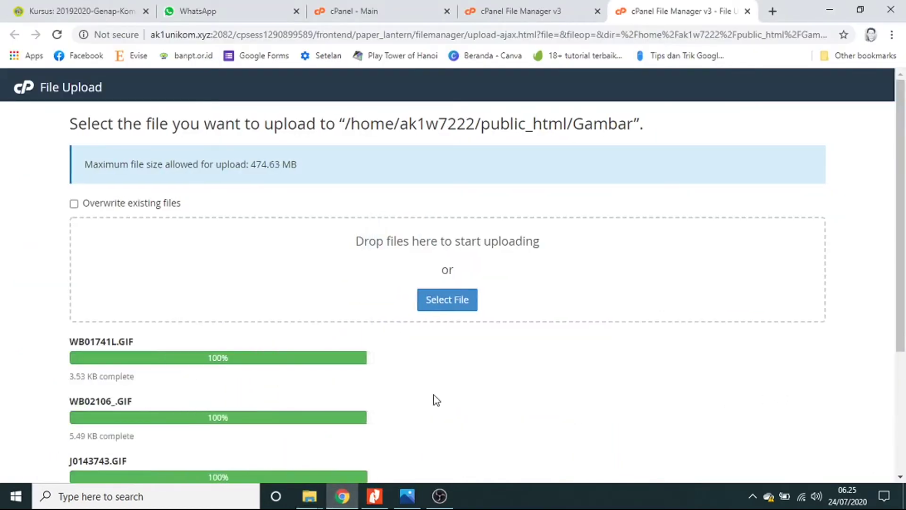
scroll(478, 396, down, 4)
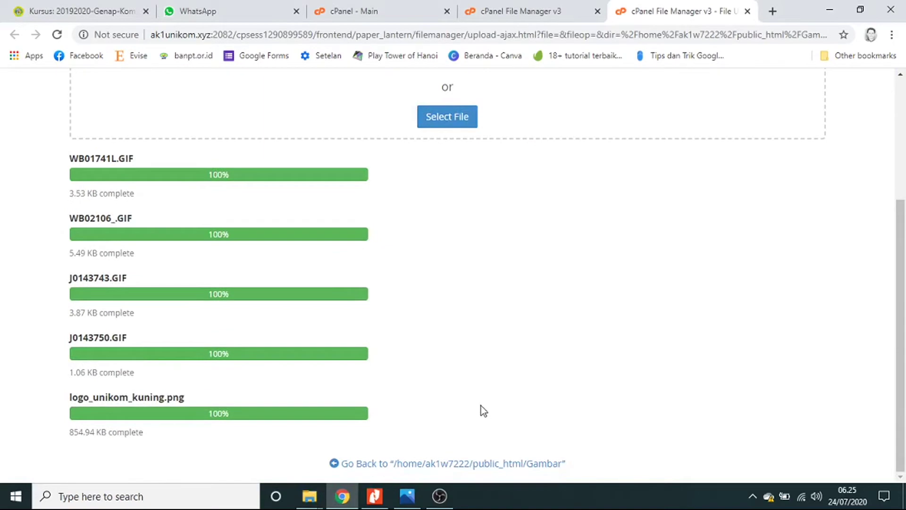
click(469, 464)
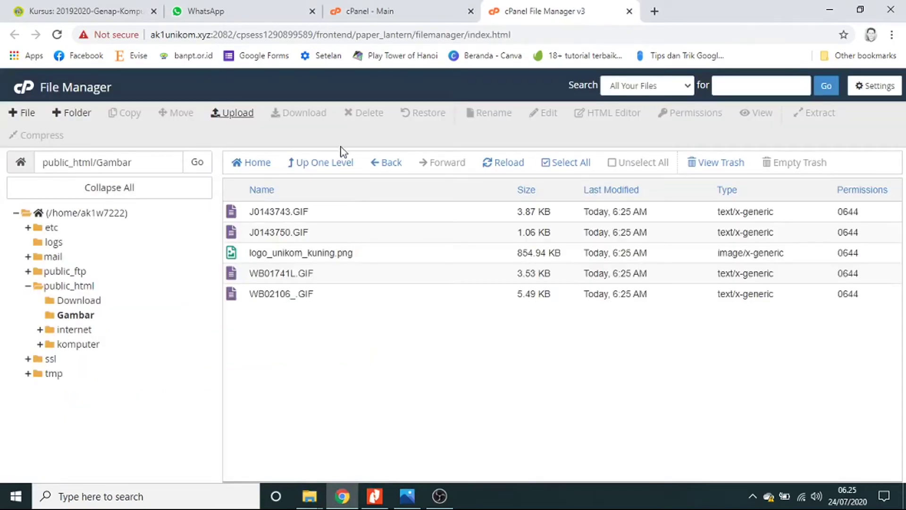
click(387, 164)
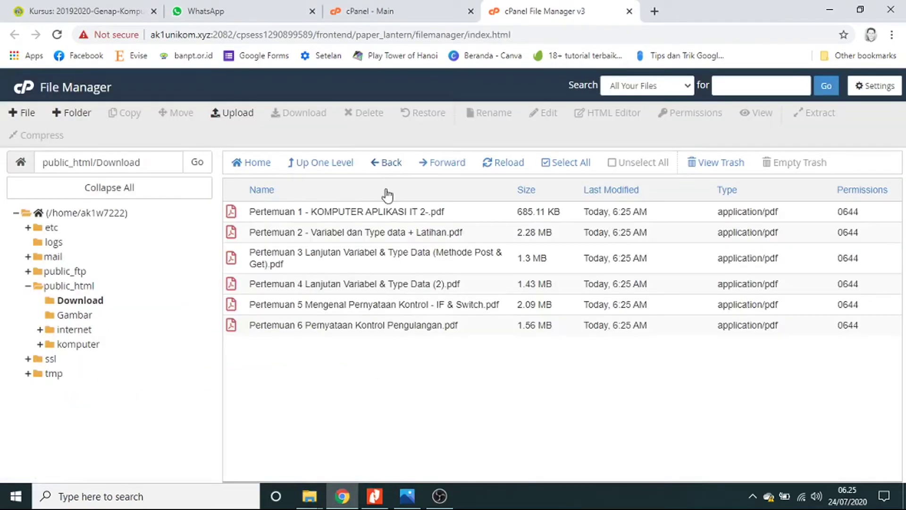
click(386, 164)
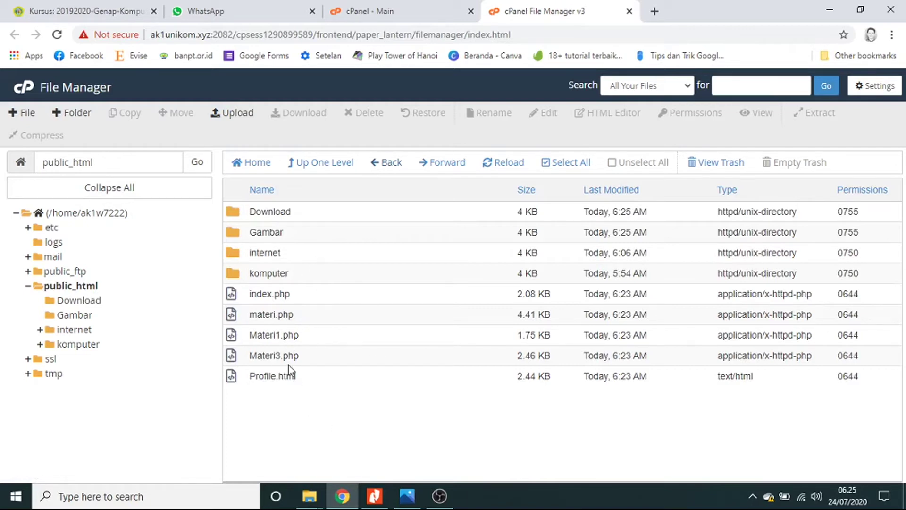
- Upload index.php, materi.php, Materi1.php, Materi3.php and Profile.html from the local Latihan folder to public_html/internet and go back to that directory
double_click(234, 254)
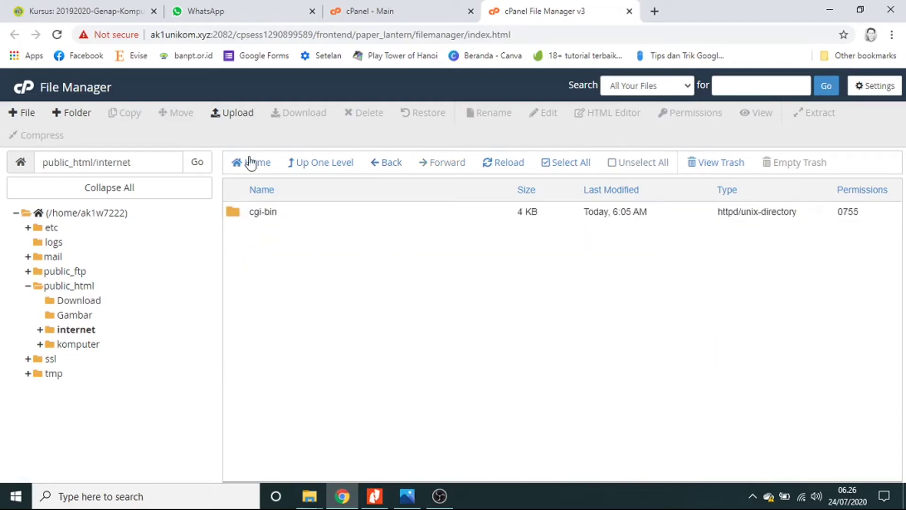
click(236, 113)
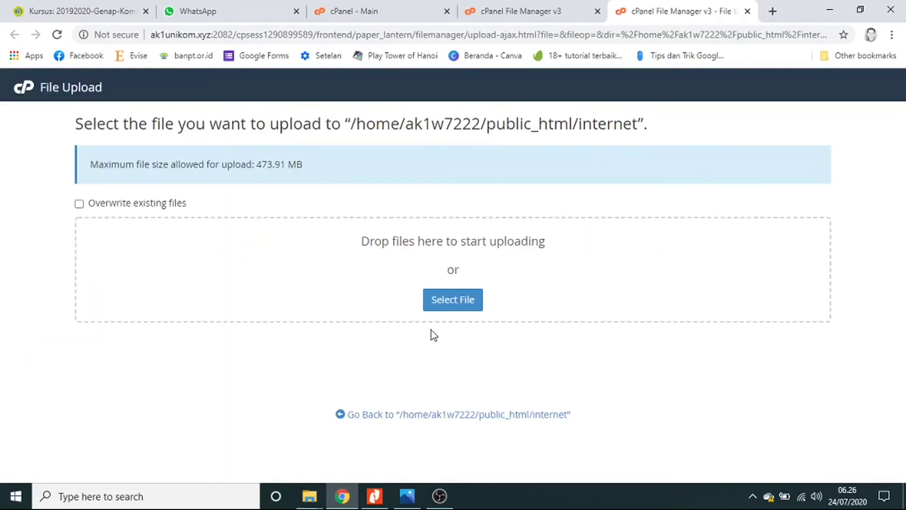
click(309, 495)
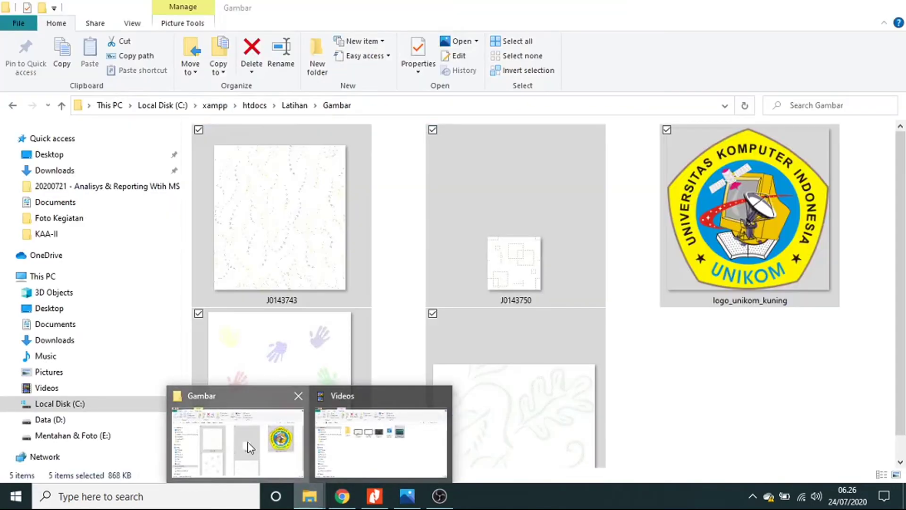
click(257, 447)
click(13, 106)
drag(245, 277, 242, 172)
drag(237, 210, 456, 277)
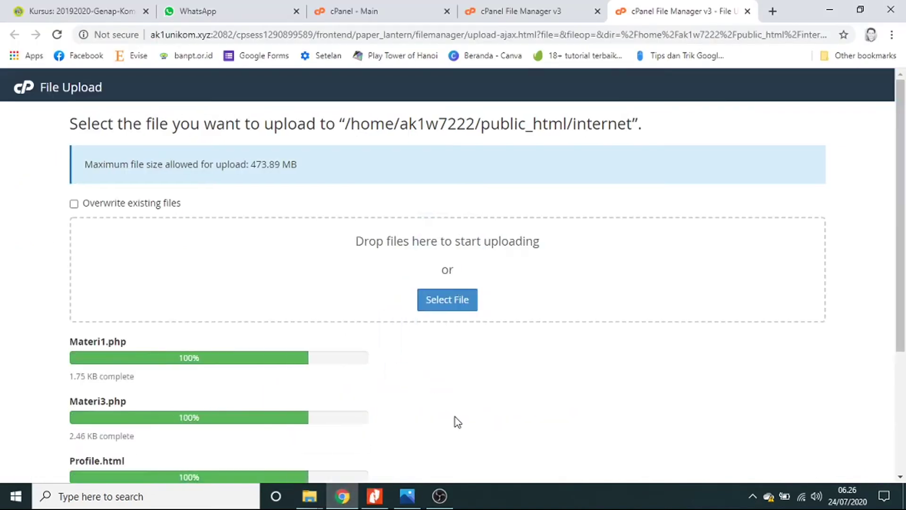
scroll(510, 398, down, 4)
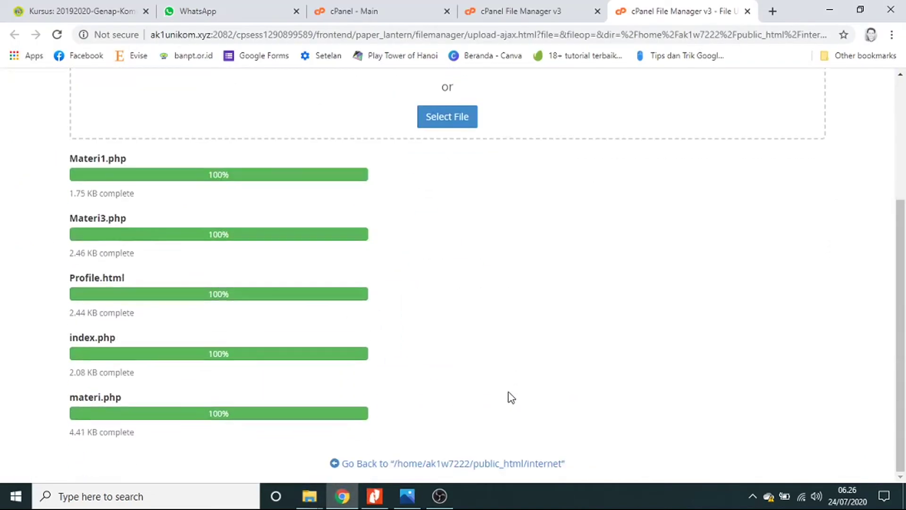
click(506, 463)
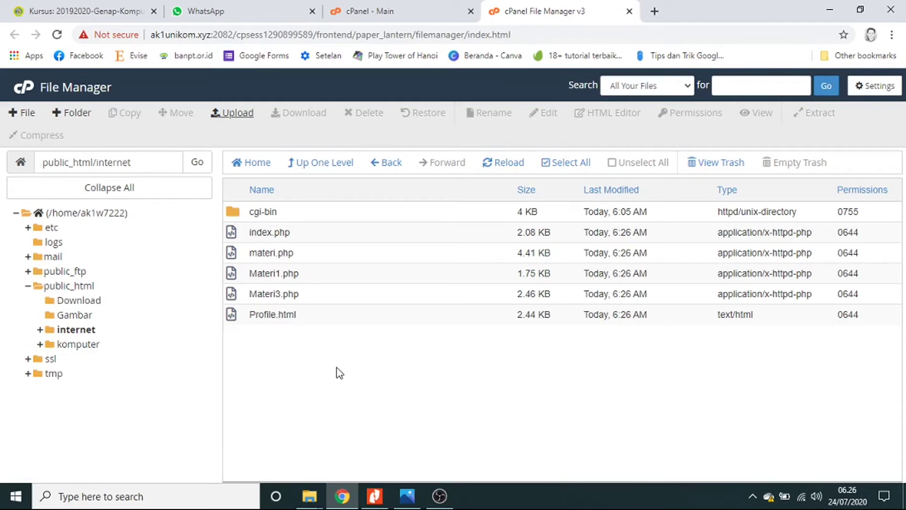
- Create a new folder named Gambar in public_html/internet
click(73, 114)
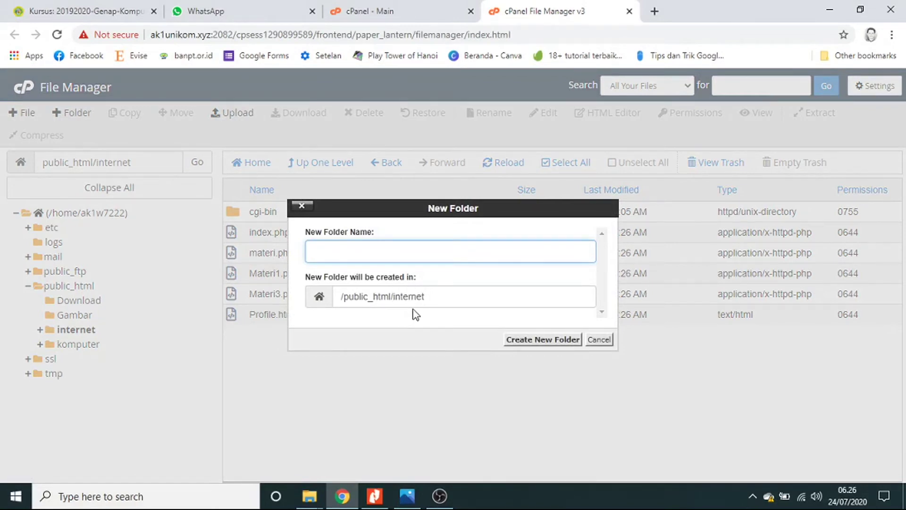
text(D)
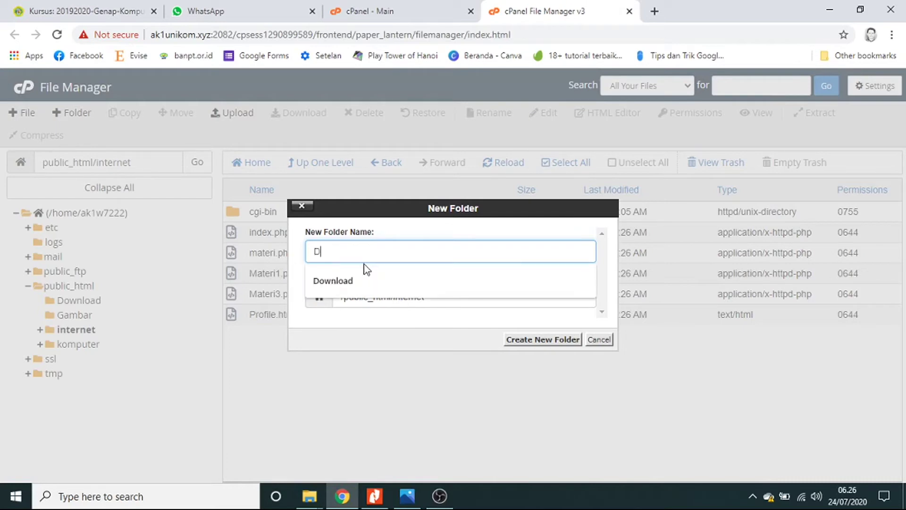
text(ownload)
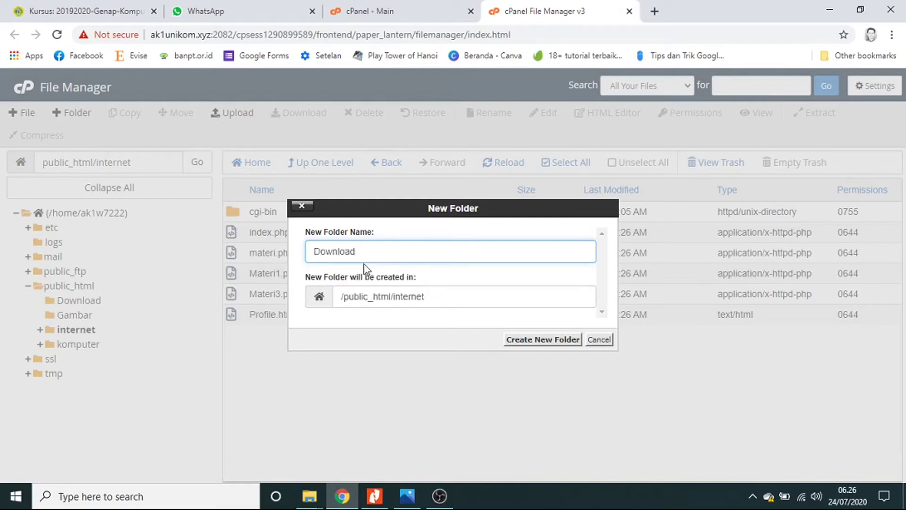
key(BackSpace)
key(BackSpace)
key(BackSpace)
key(BackSpace)
key(BackSpace)
key(BackSpace)
key(BackSpace)
key(BackSpace)
text(Gamabr)
key(BackSpace)
text(bar)
click(538, 341)
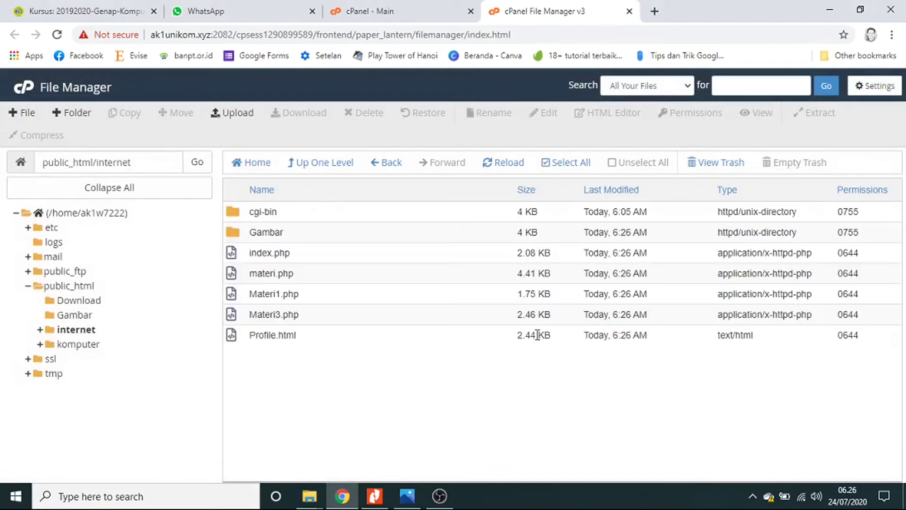
- Upload all images from the local Latihan/Gambar folder to public_html/internet/Gambar and go back to that directory
double_click(278, 232)
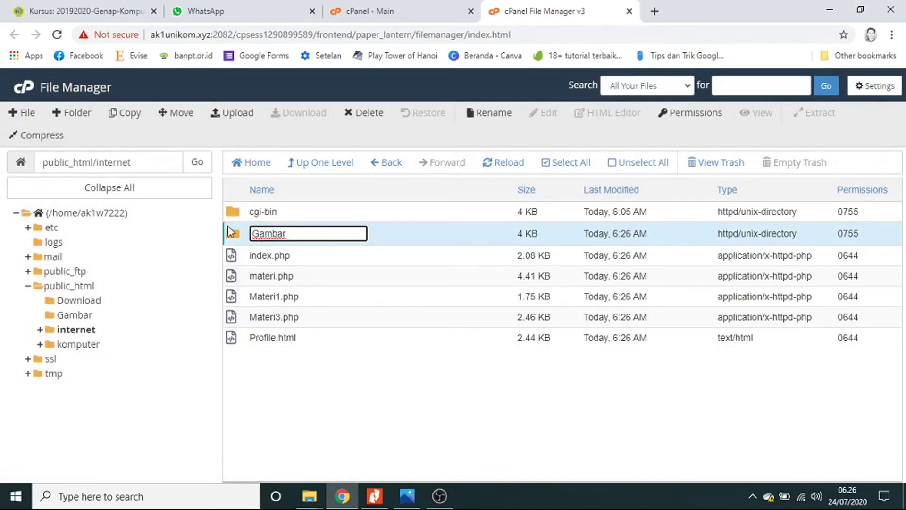
double_click(230, 237)
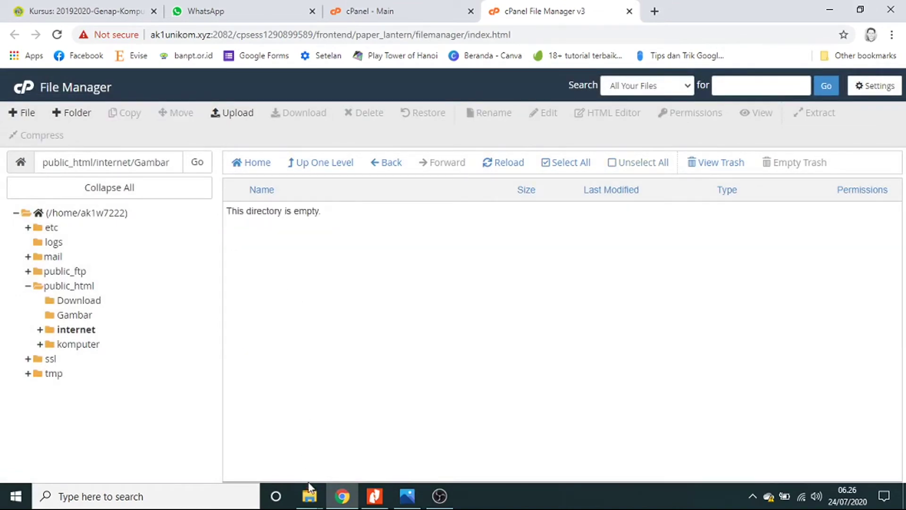
mouse_move(311, 505)
click(228, 448)
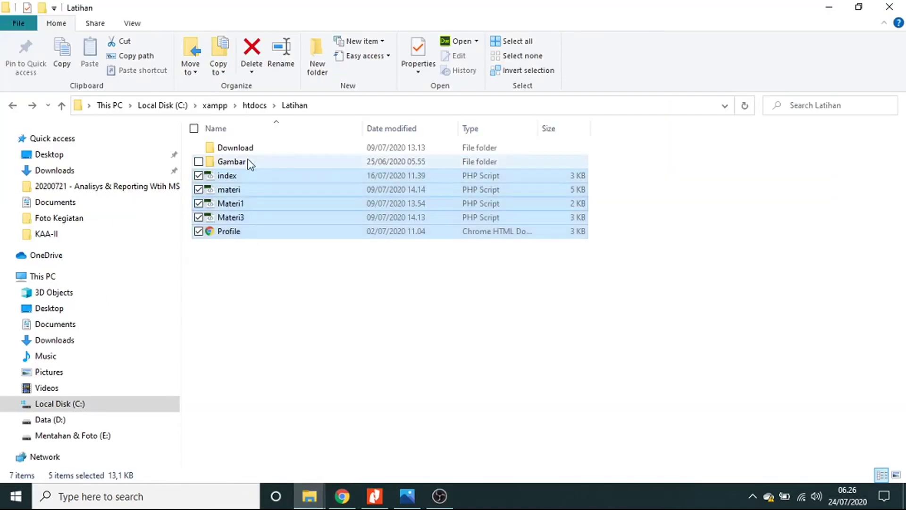
key(ctrl+a)
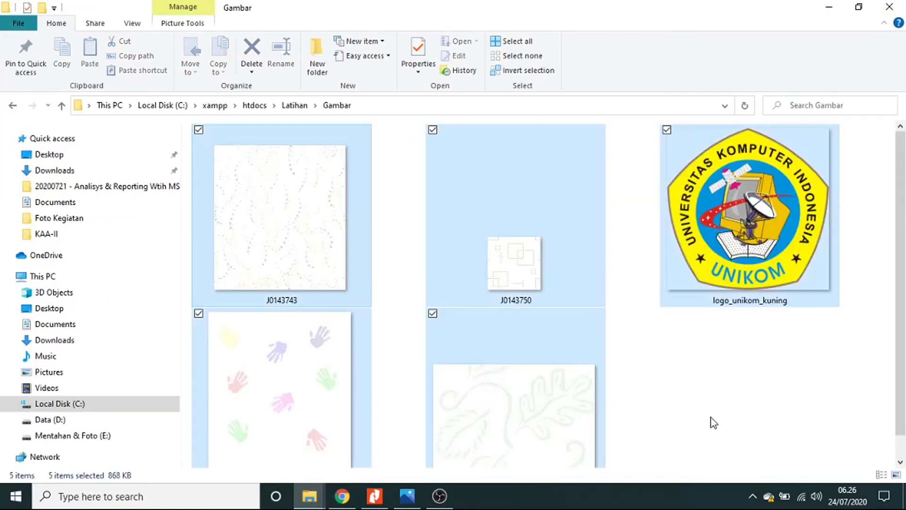
drag(502, 409, 330, 505)
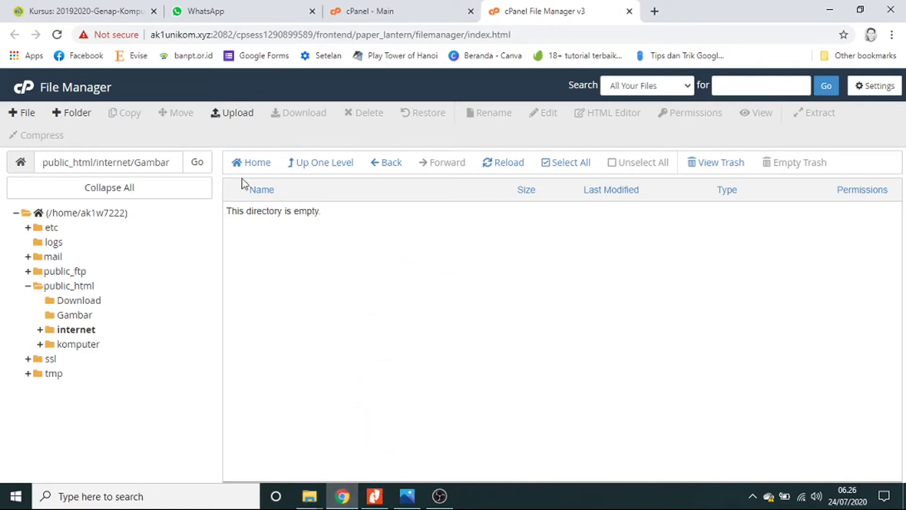
click(231, 112)
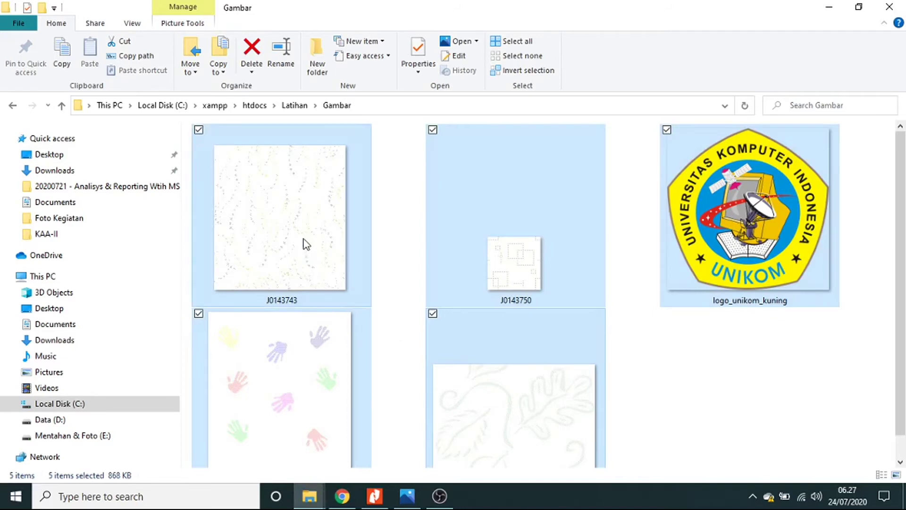
drag(304, 241, 479, 278)
scroll(528, 357, down, 3)
scroll(527, 357, down, 1)
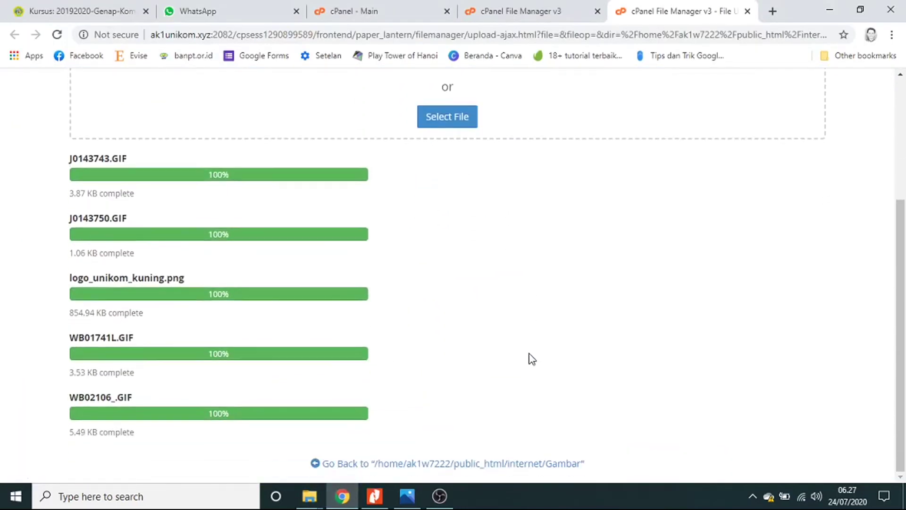
click(519, 466)
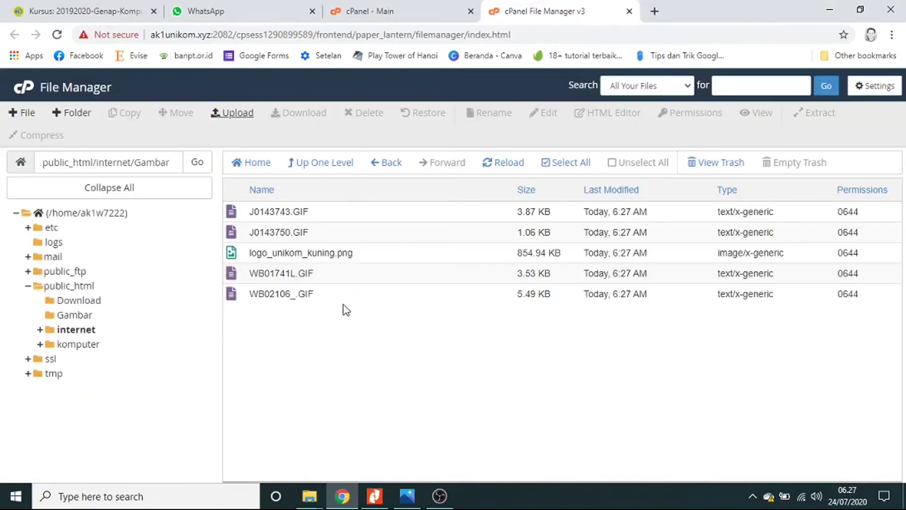
- Leave public_html/internet/Gambar and return to the public_html directory
click(393, 164)
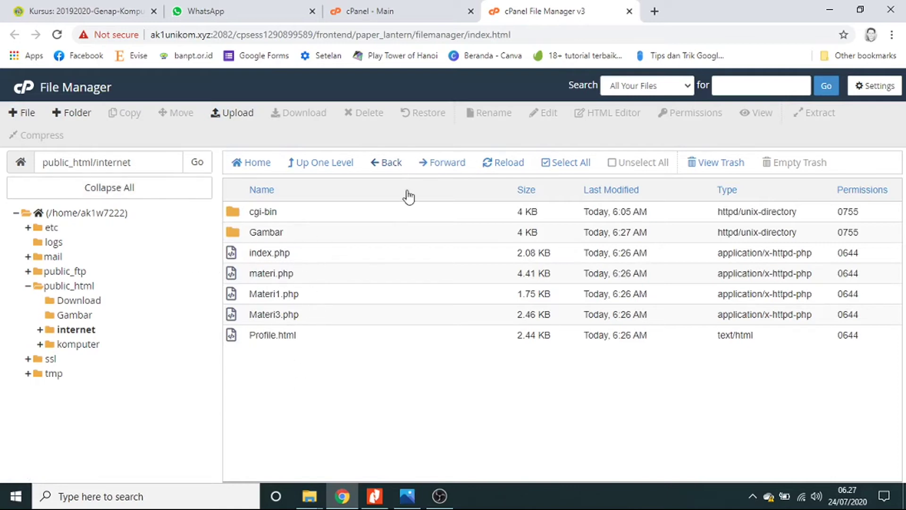
click(386, 166)
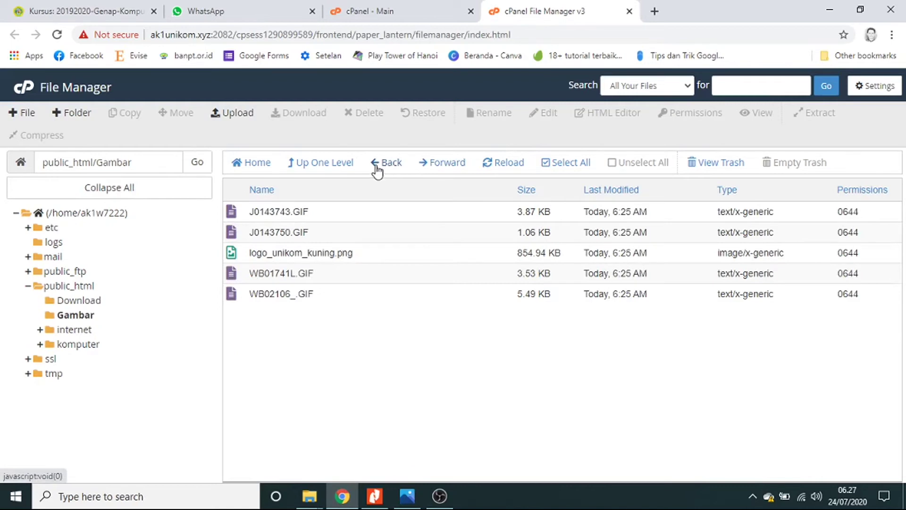
click(388, 169)
click(78, 288)
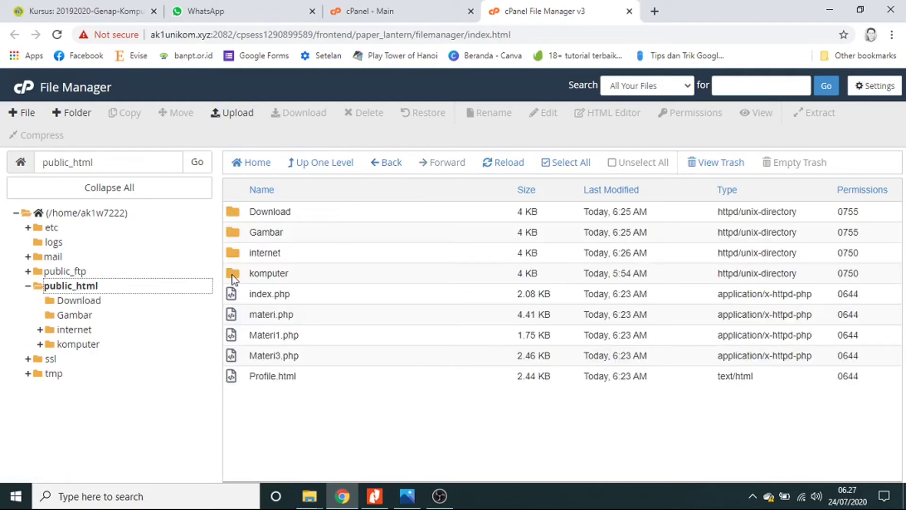
- Open the komputer folder to check its contents, then return to public_html and reload the listing
double_click(233, 276)
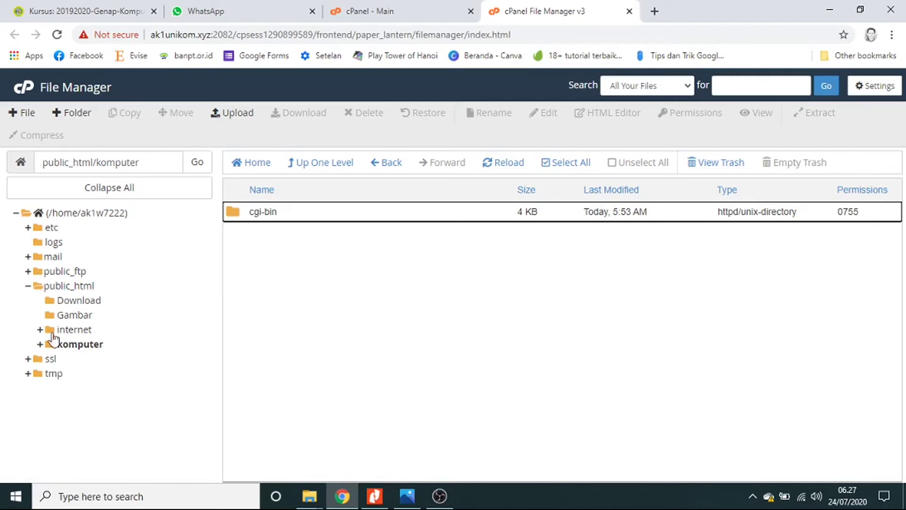
click(69, 286)
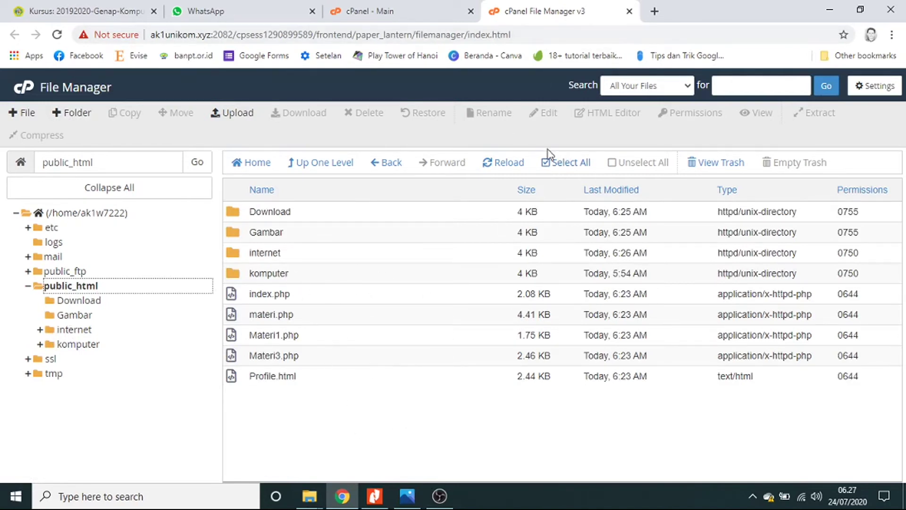
click(506, 162)
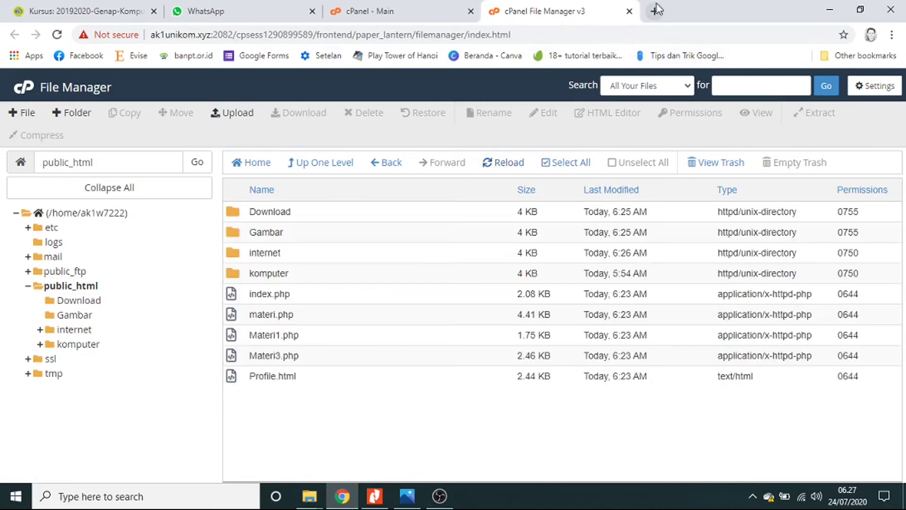
- Copy the domain ak1unikom.xyz from the File Manager address, open it in a new browser tab and look over the home page
click(655, 10)
click(556, 9)
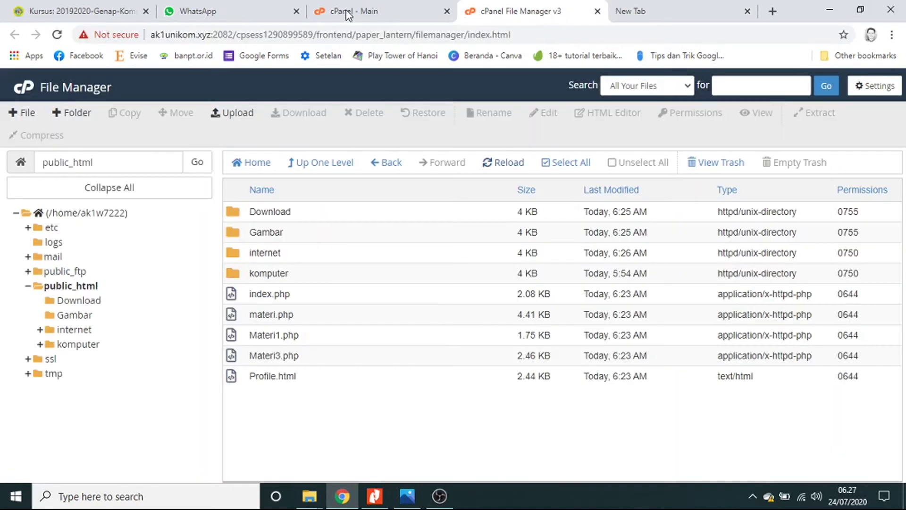
drag(214, 36, 147, 35)
key(ctrl+c)
click(705, 14)
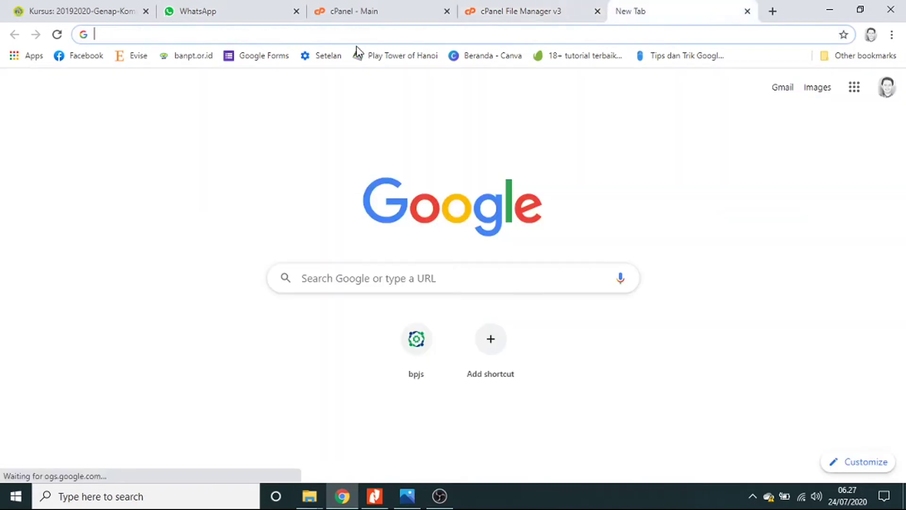
key(ctrl+v)
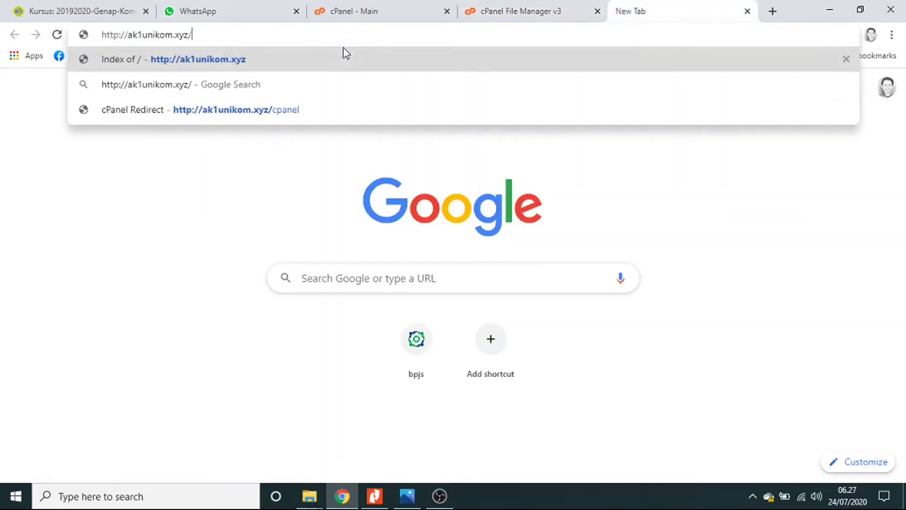
key(Return)
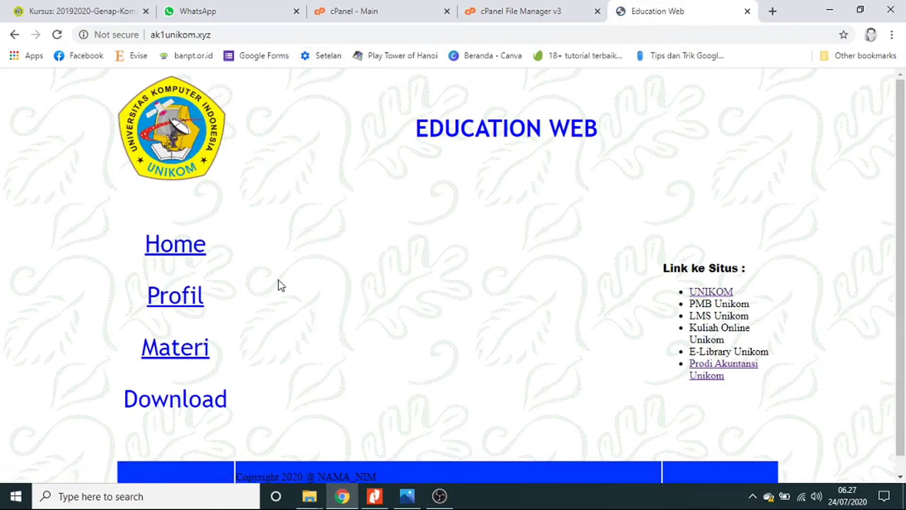
scroll(304, 234, down, 1)
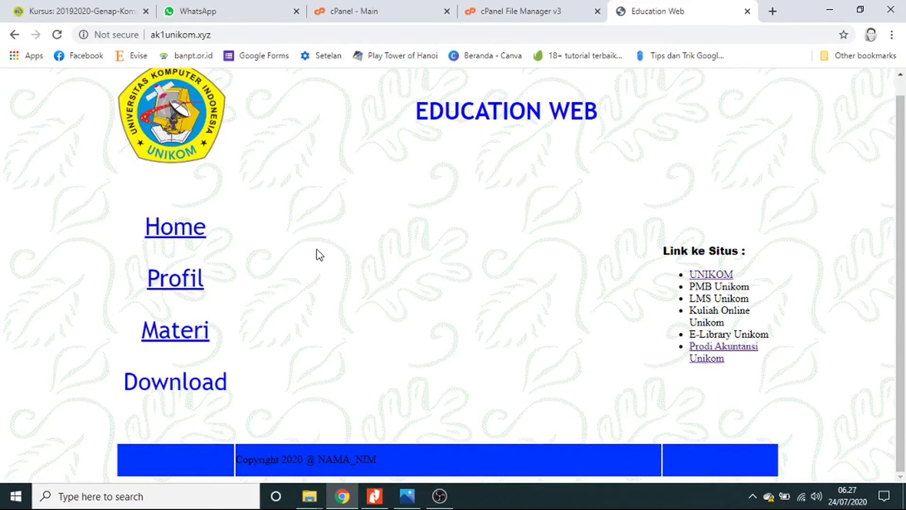
scroll(317, 255, up, 1)
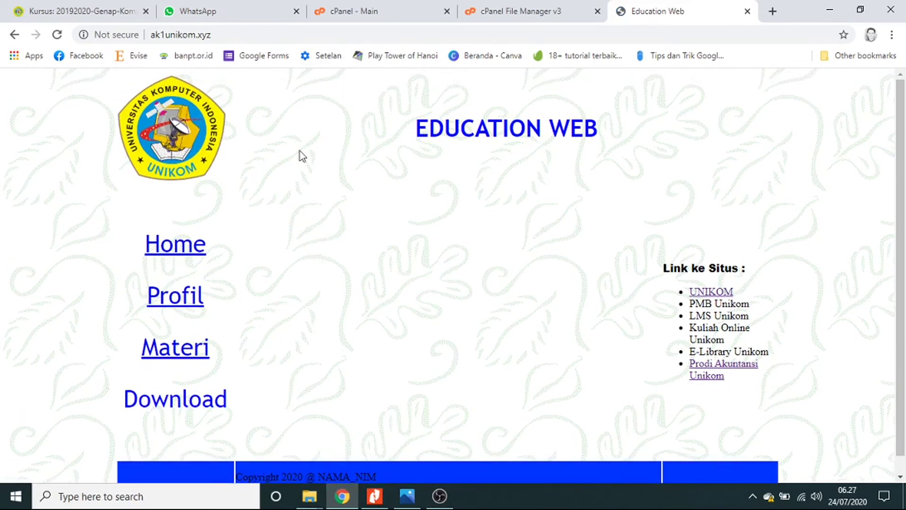
- Compare the files in public_html, including index.php, with the live home page at ak1unikom.xyz
click(519, 12)
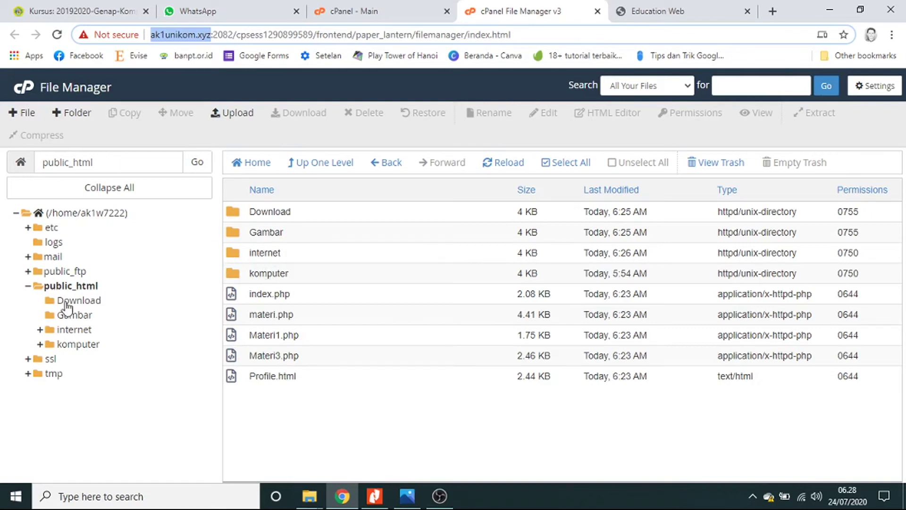
click(69, 288)
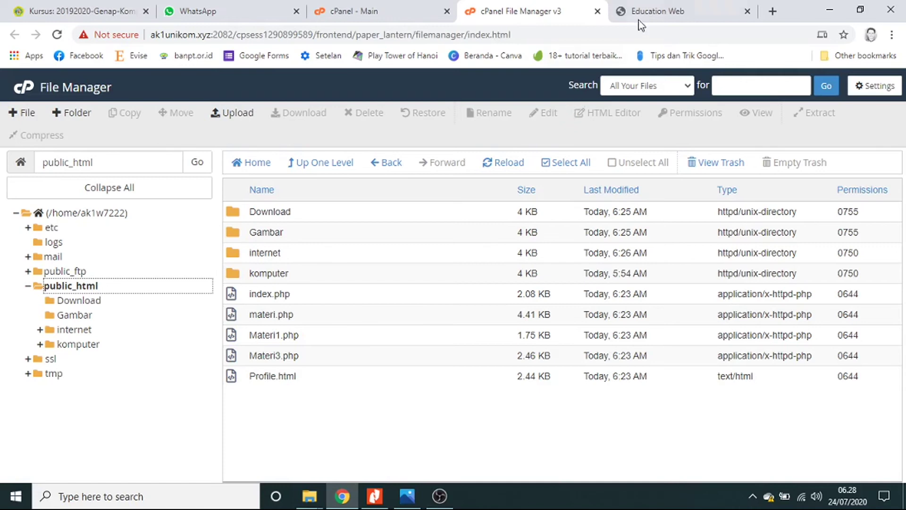
click(649, 11)
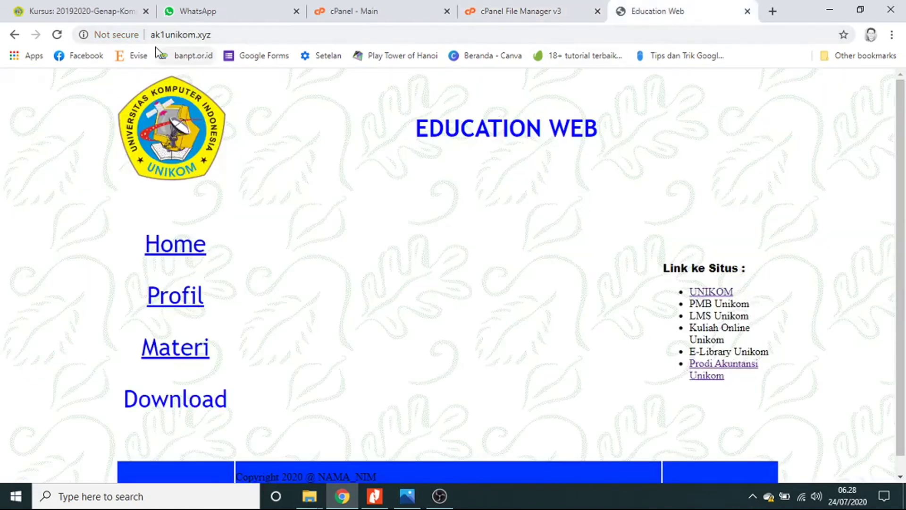
click(237, 36)
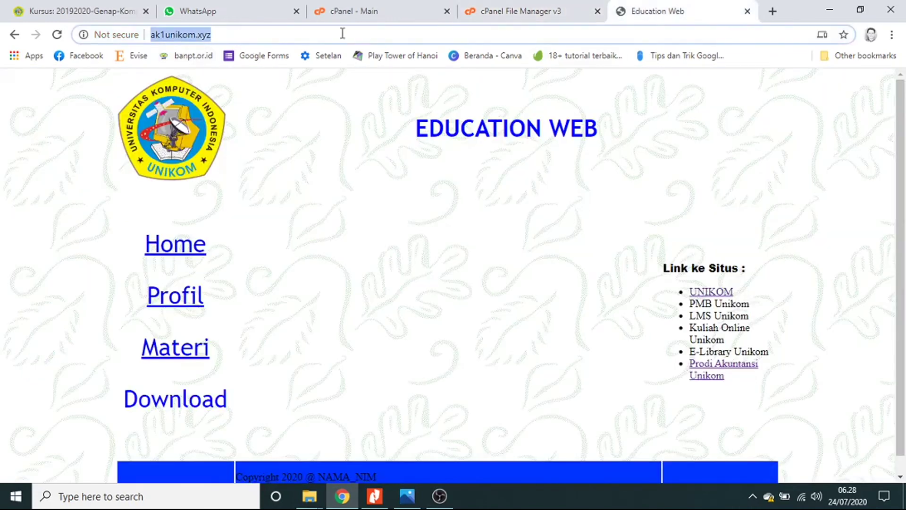
click(490, 11)
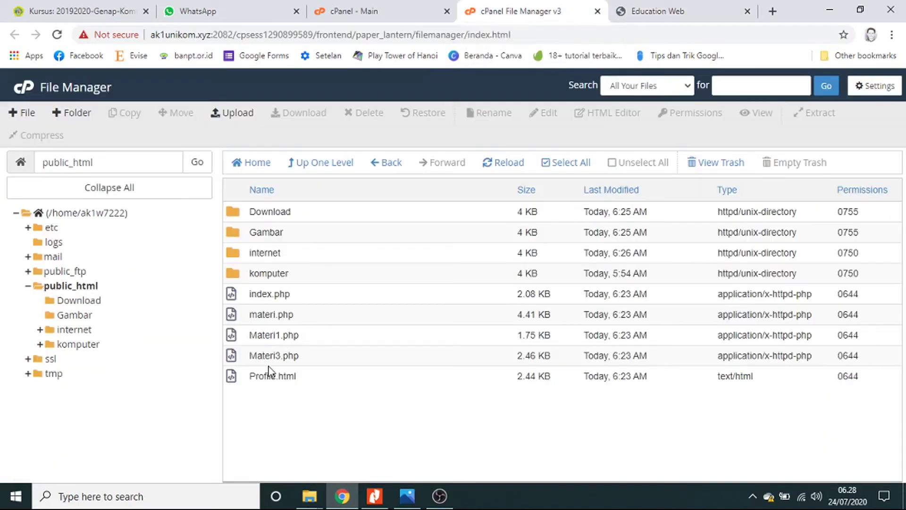
click(628, 11)
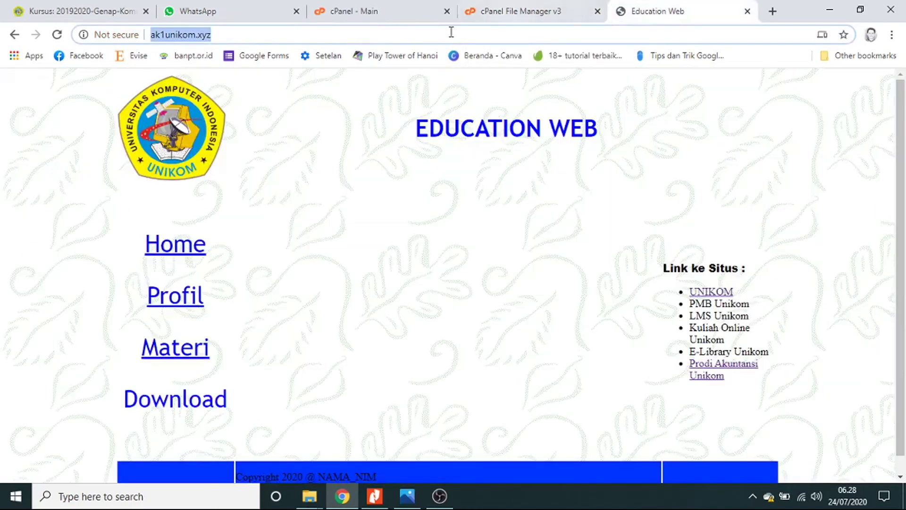
click(237, 34)
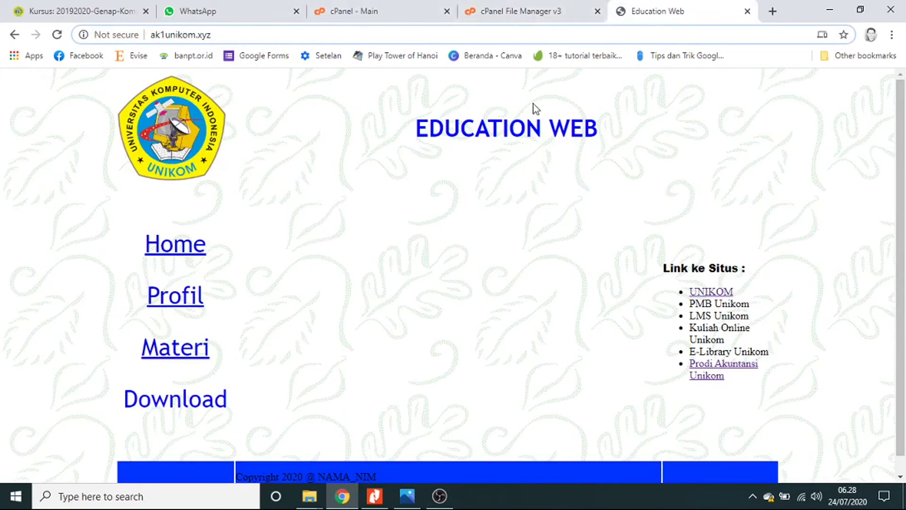
click(524, 10)
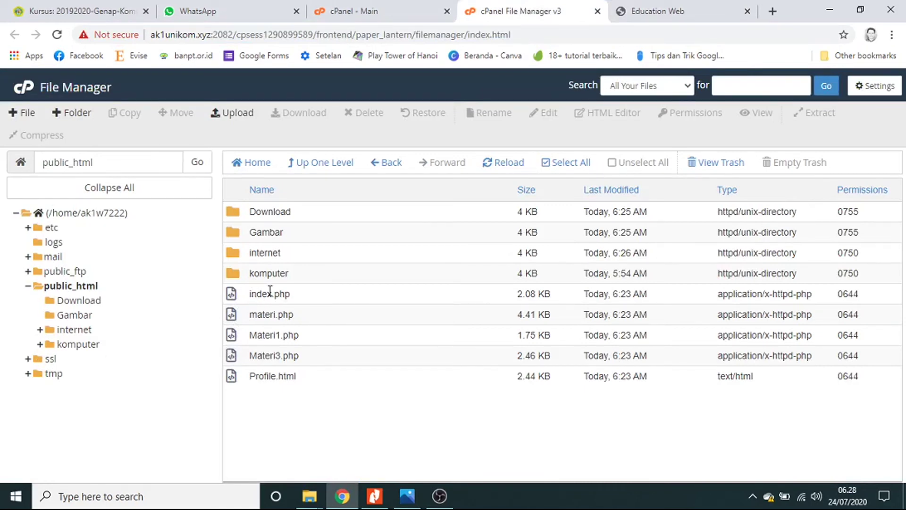
click(664, 7)
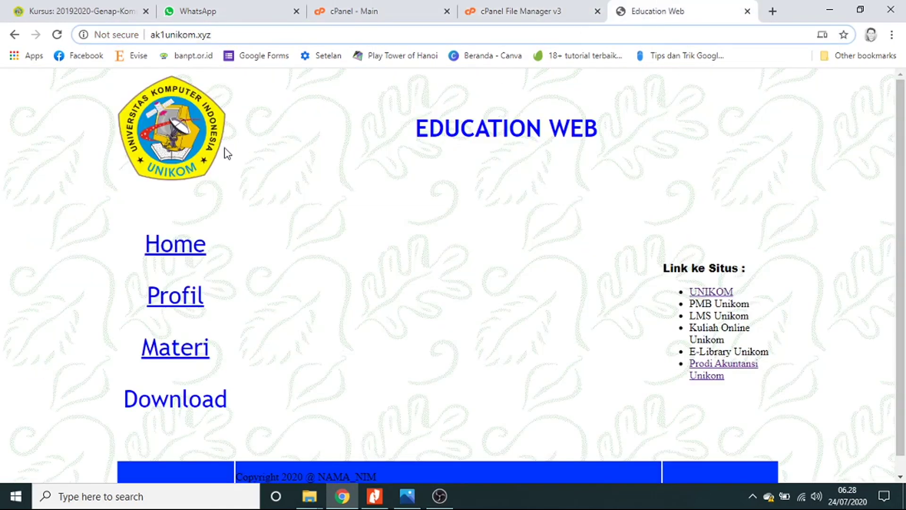
- Open the website's Profil page and check it against the files listed in public_html
click(189, 305)
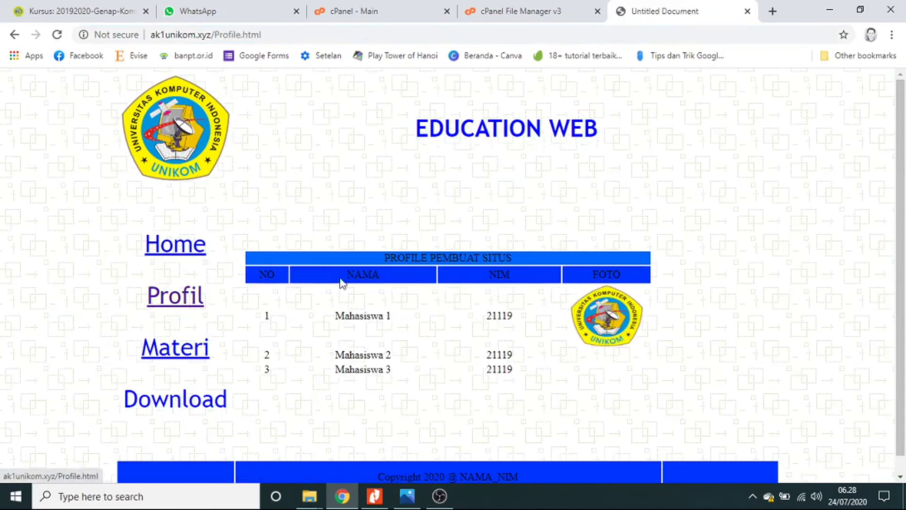
click(531, 11)
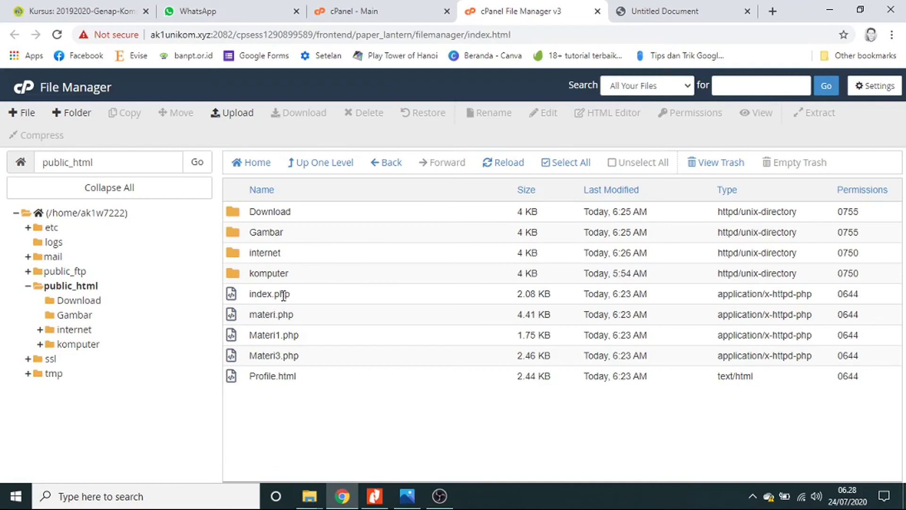
click(663, 12)
- Open the website's Materi page, look through its table of meetings and open the Pengantar PHP material
click(206, 355)
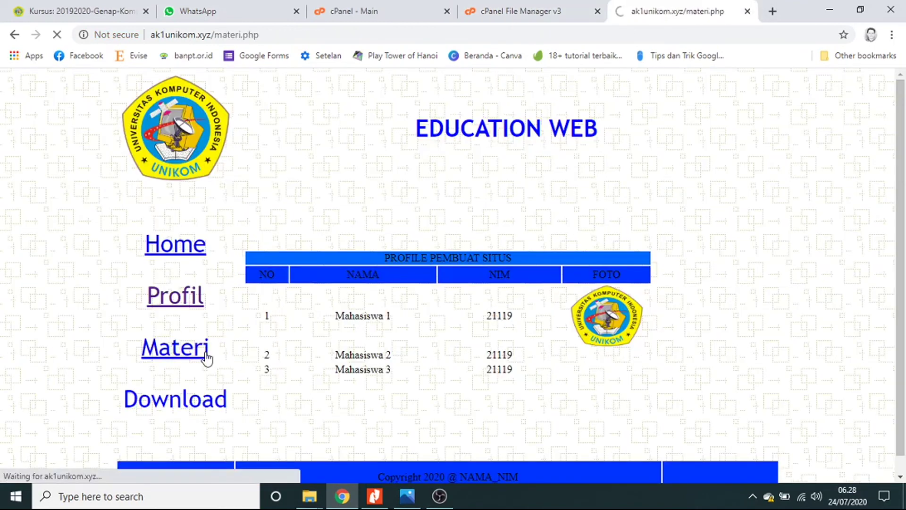
scroll(409, 308, down, 1)
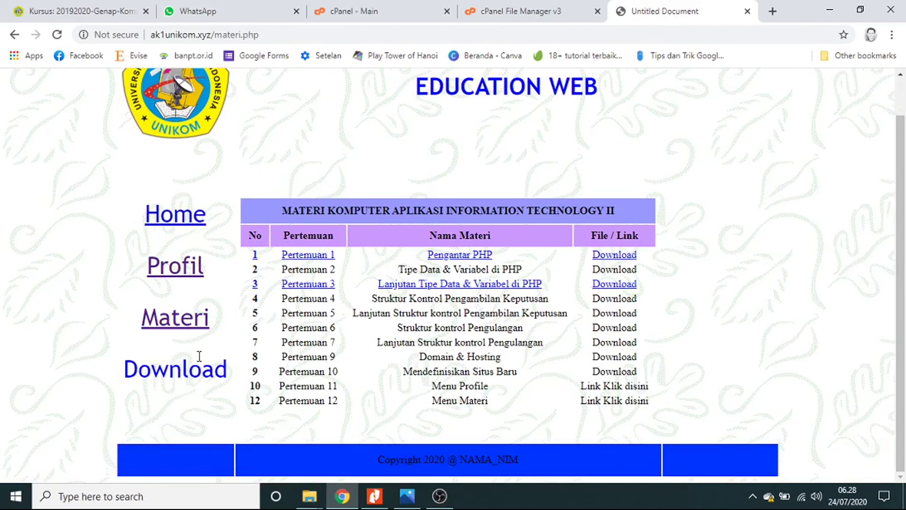
scroll(447, 314, up, 1)
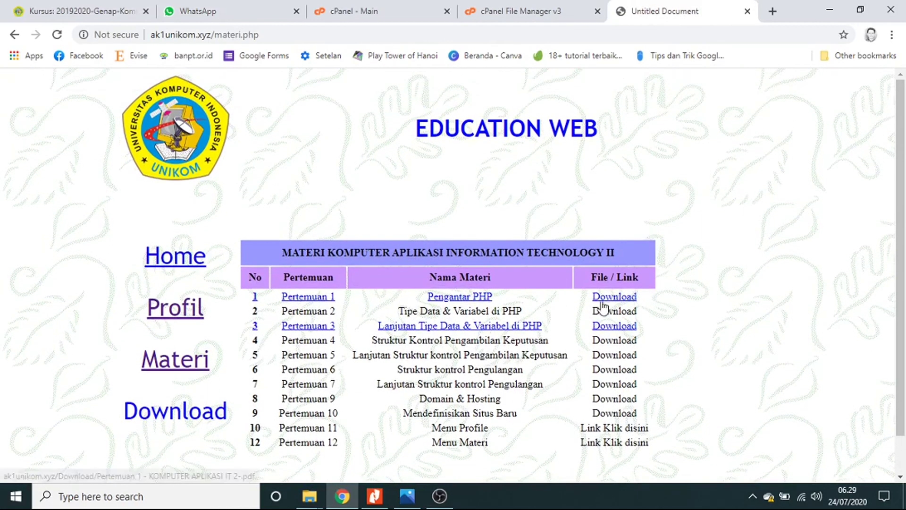
click(468, 296)
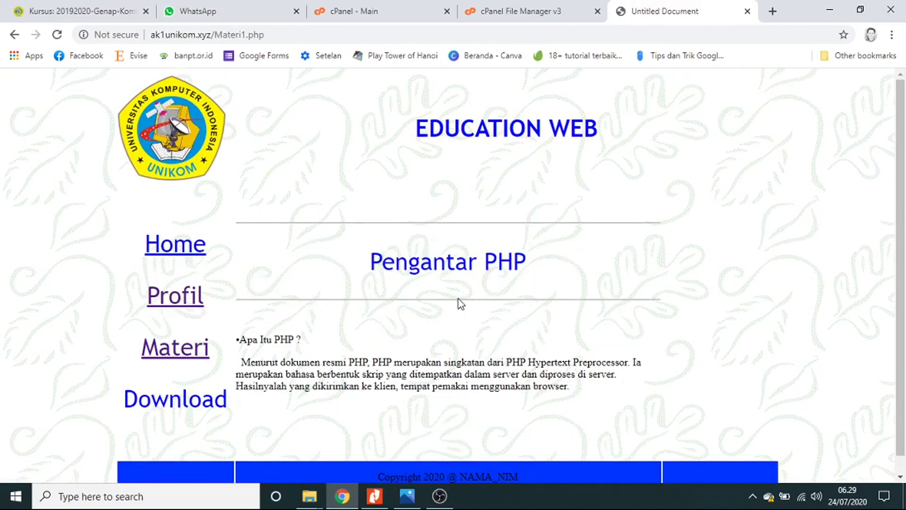
- Open the Lanjutan Tipe Data & Variabel di PHP material from the Materi page, look at it and return to the meeting table
scroll(451, 298, down, 1)
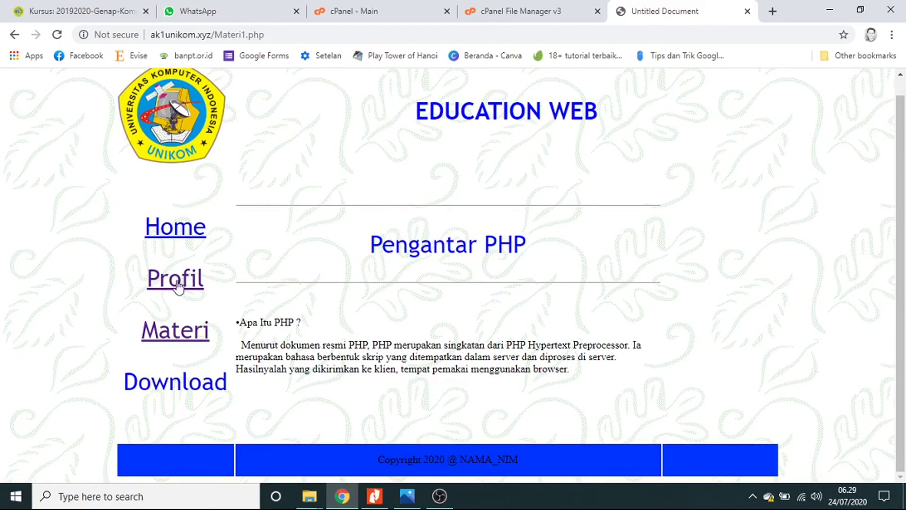
click(183, 337)
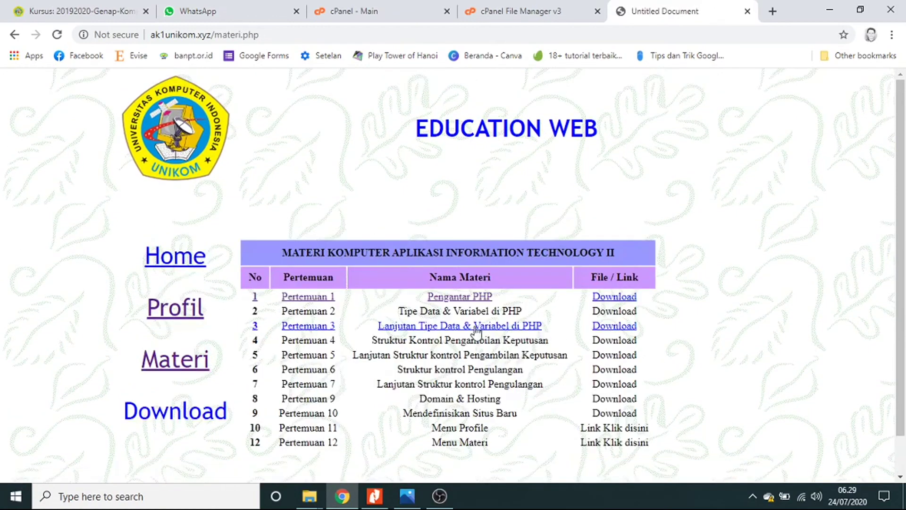
click(466, 327)
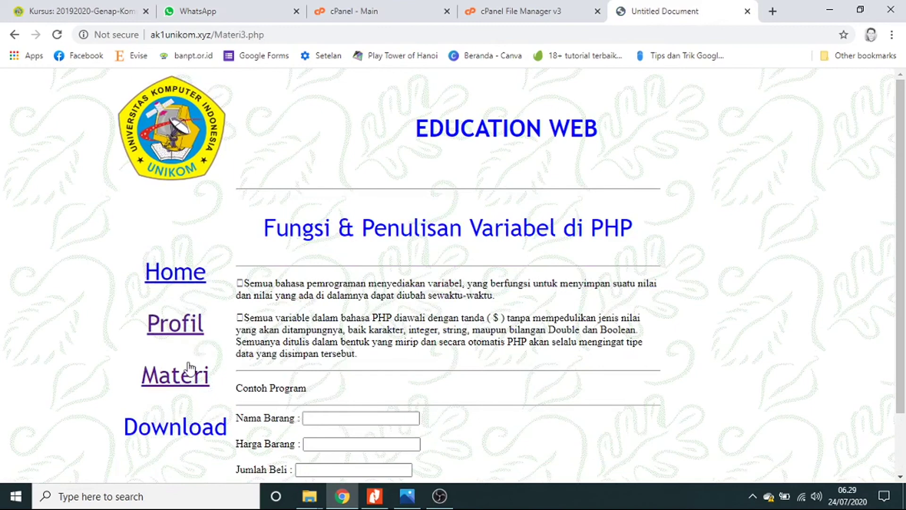
click(186, 375)
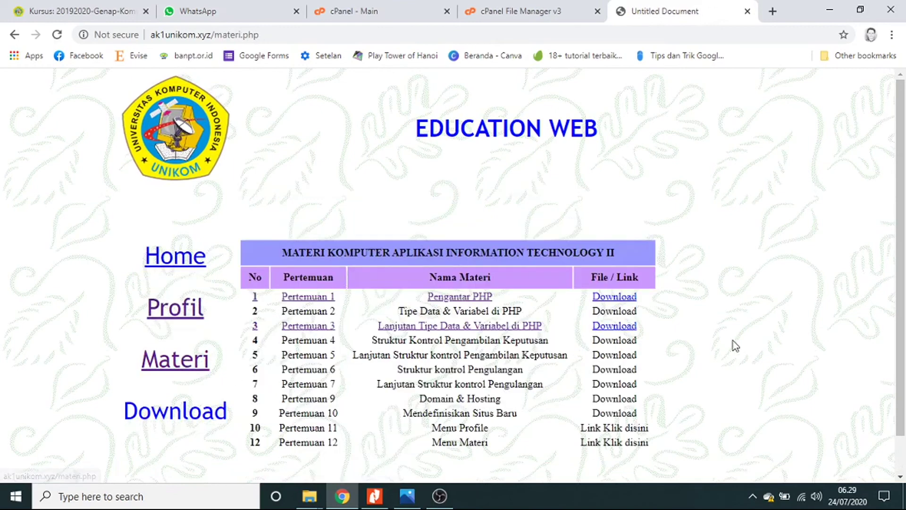
- Download the Pertemuan 1 PDF from the Materi table, open it to check it, close it and return to the website
click(620, 300)
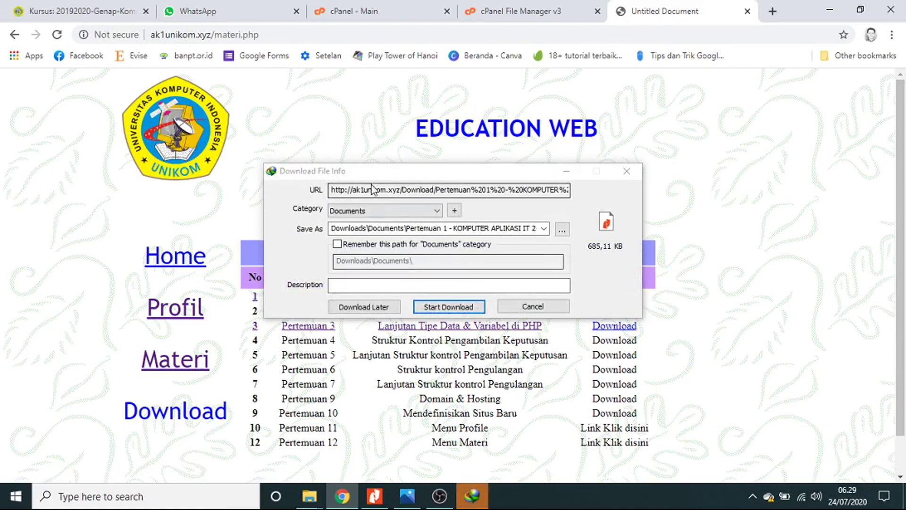
click(452, 309)
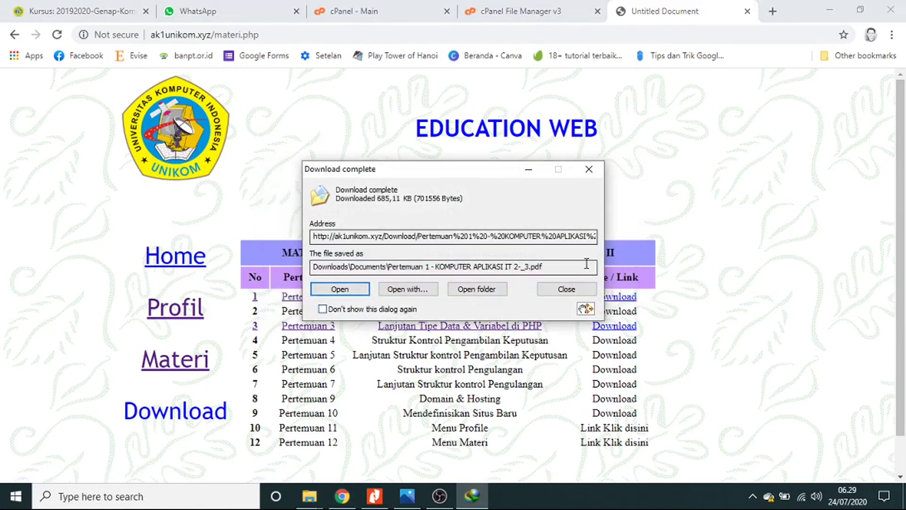
click(336, 290)
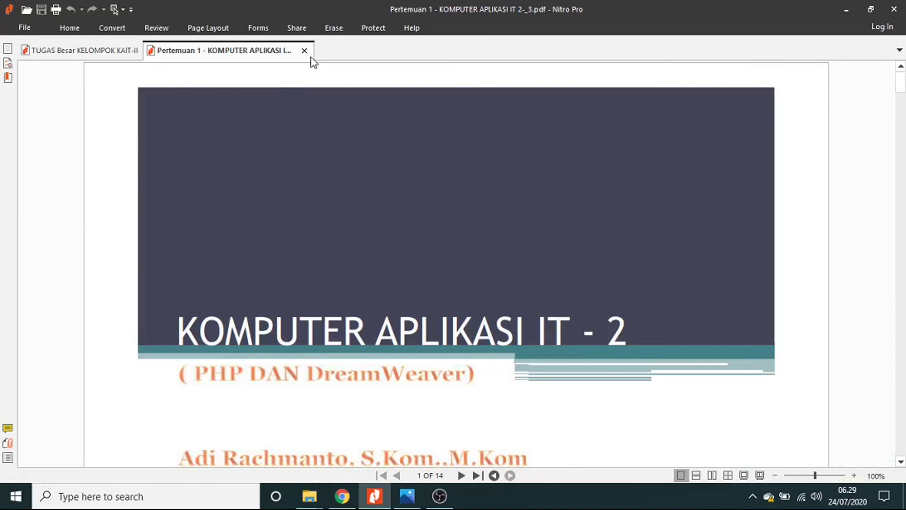
click(304, 51)
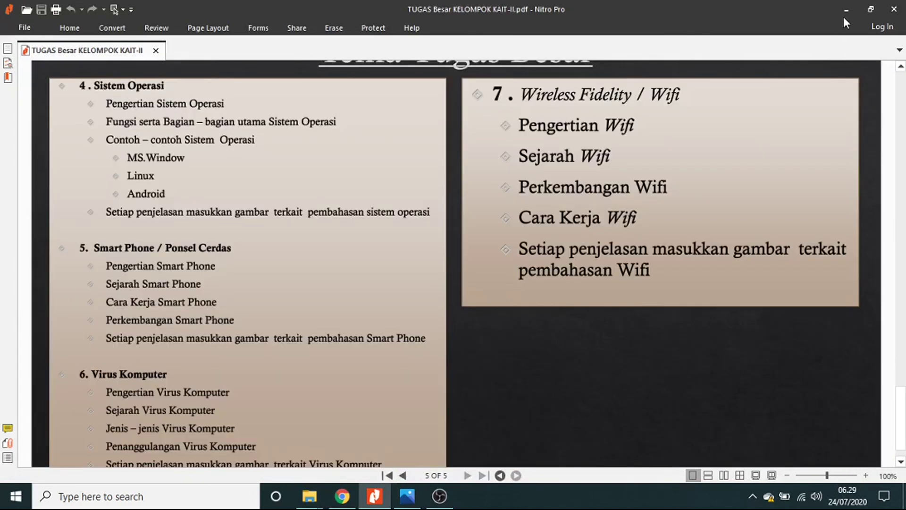
click(846, 10)
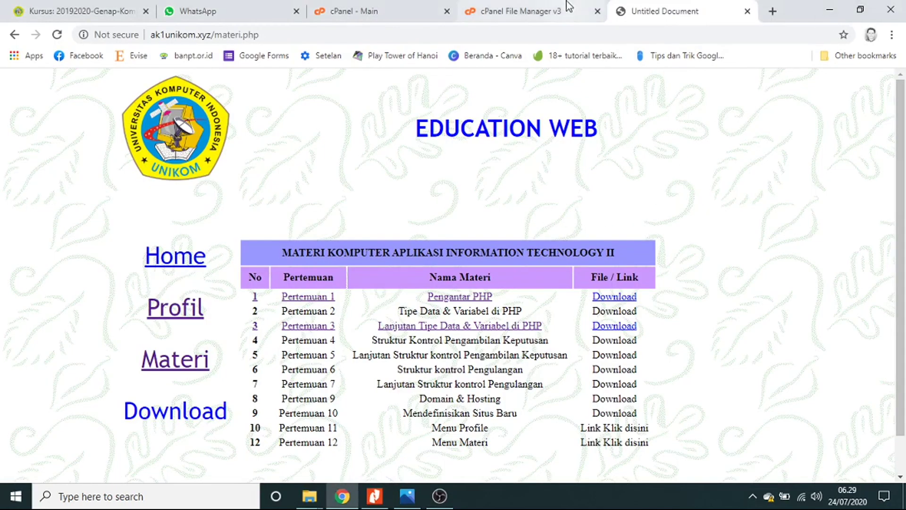
- Close the File Manager and log out of the cPanel account
click(504, 6)
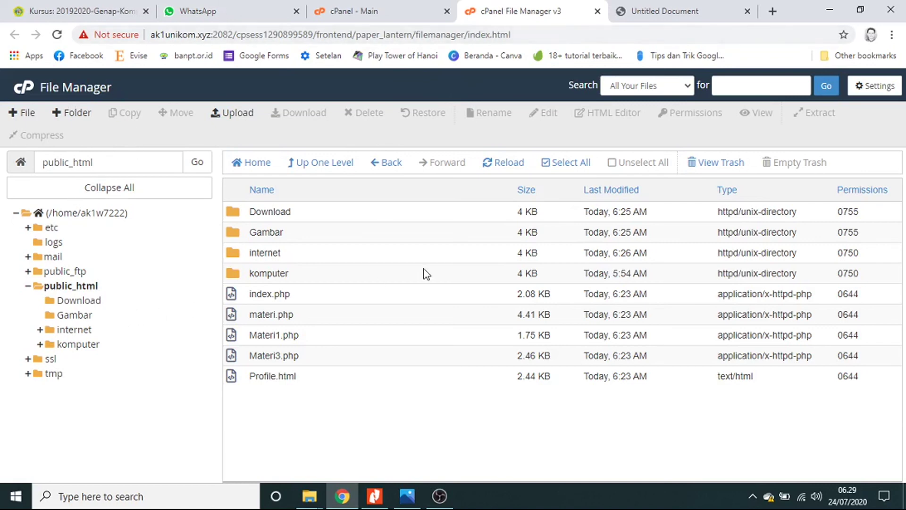
click(597, 12)
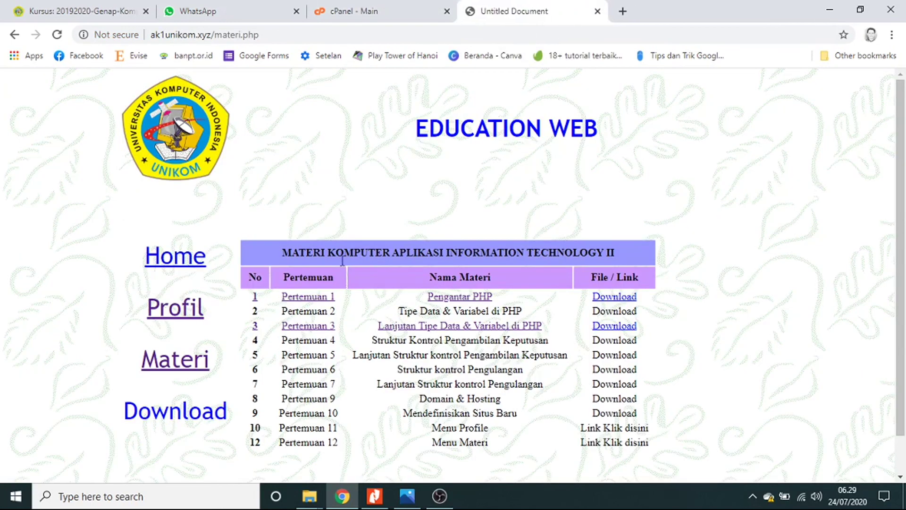
click(414, 14)
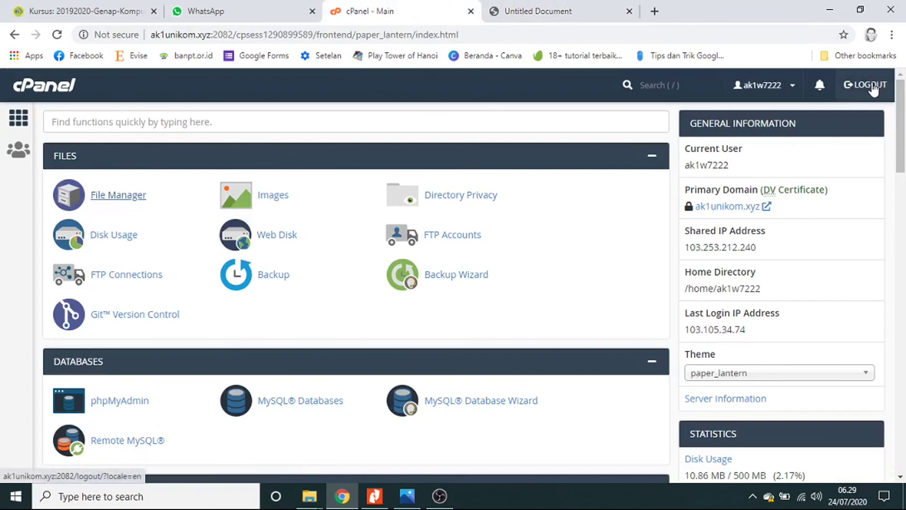
click(873, 89)
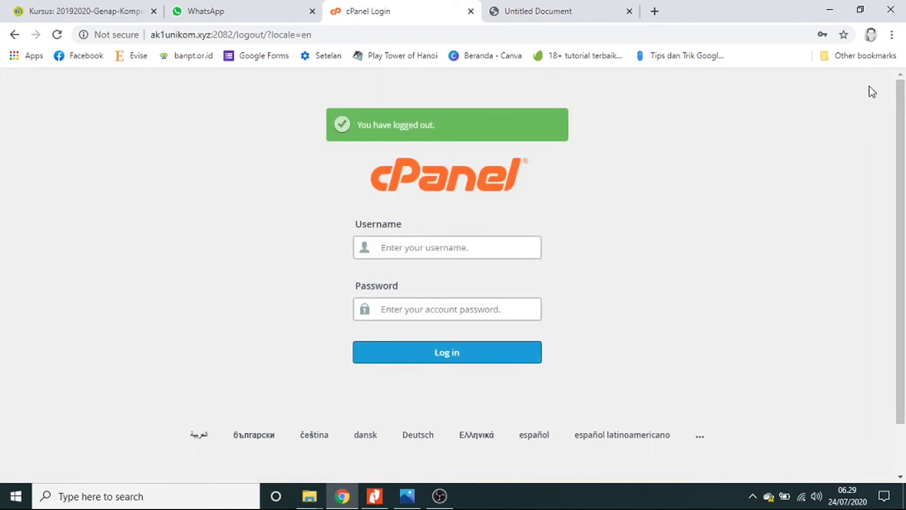